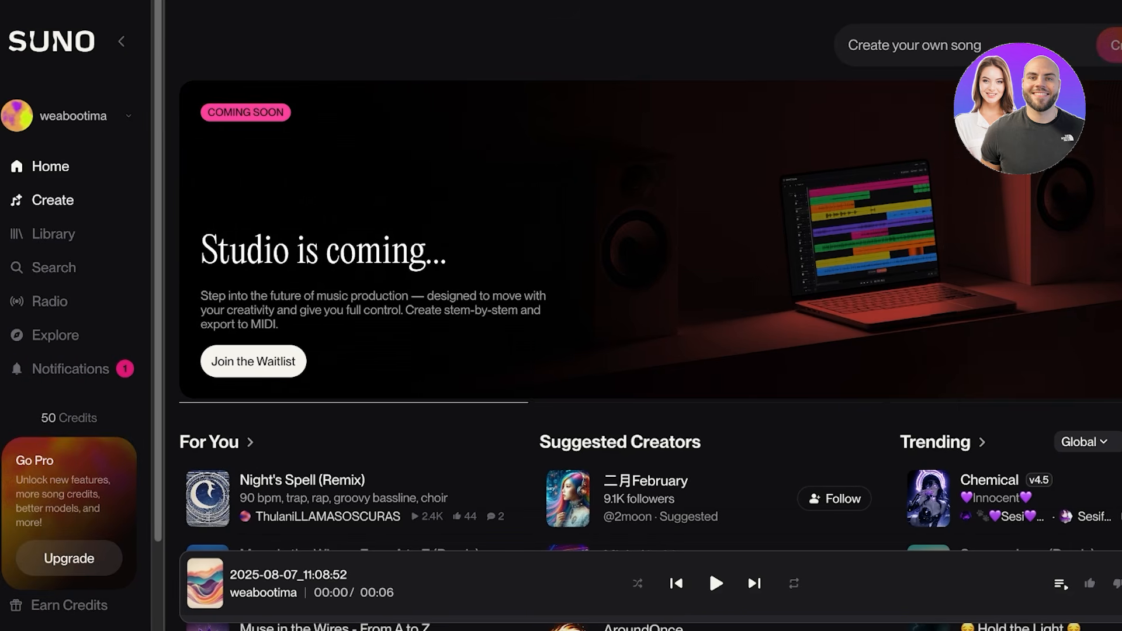
Open the song creation page and switch it to Custom mode.
click(52, 199)
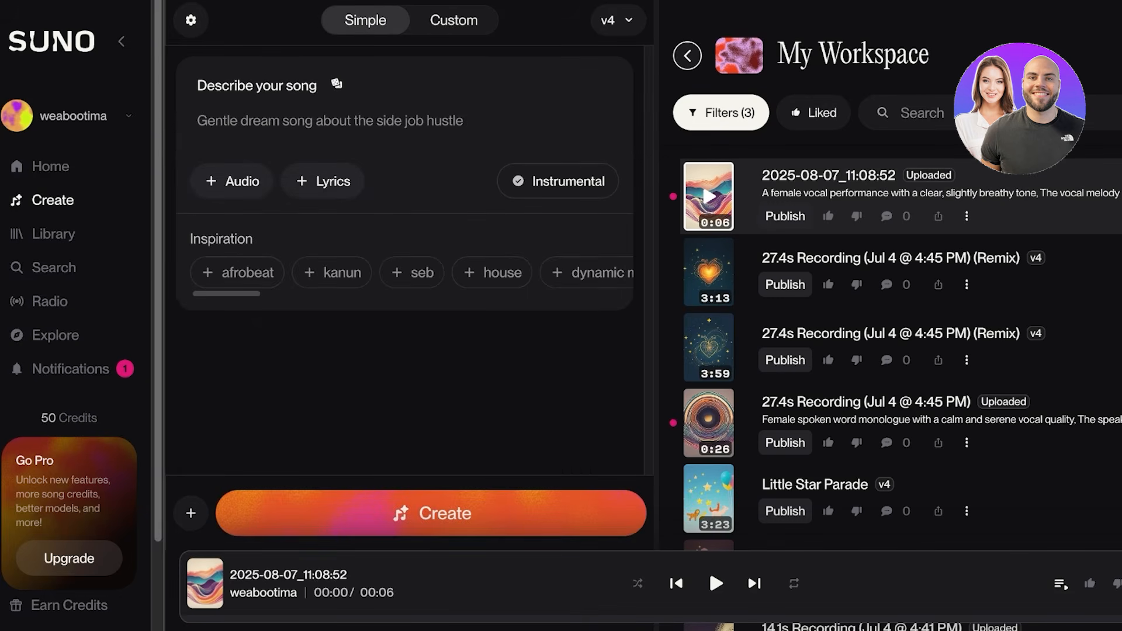
click(454, 20)
Review the song model versions offered in the creation settings, from v4.5+ down to v2.
click(191, 20)
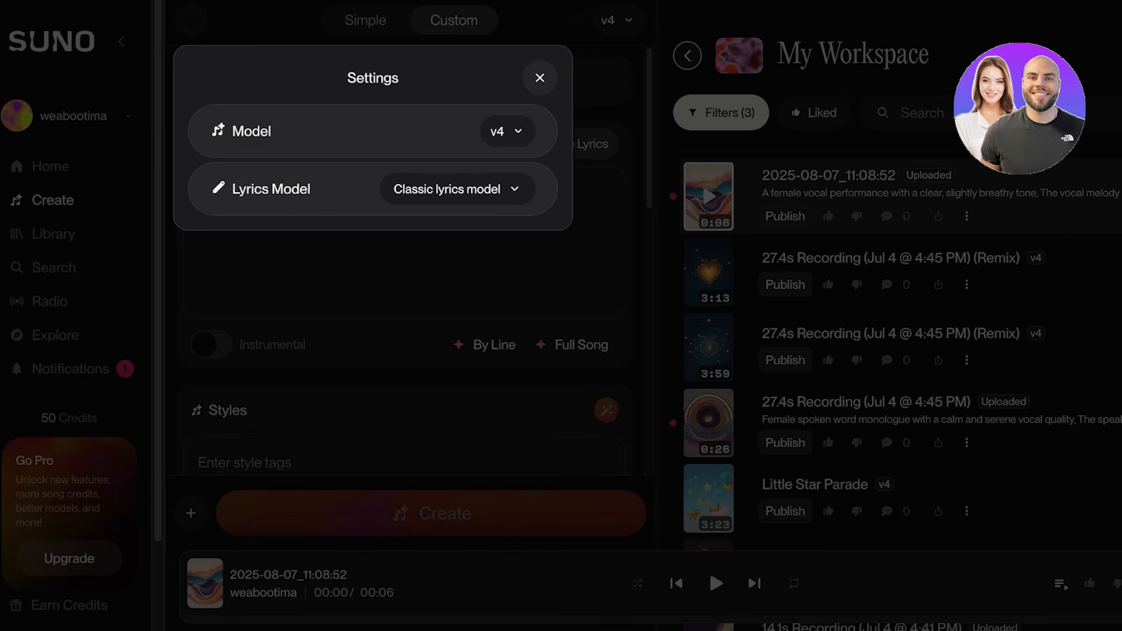
click(507, 131)
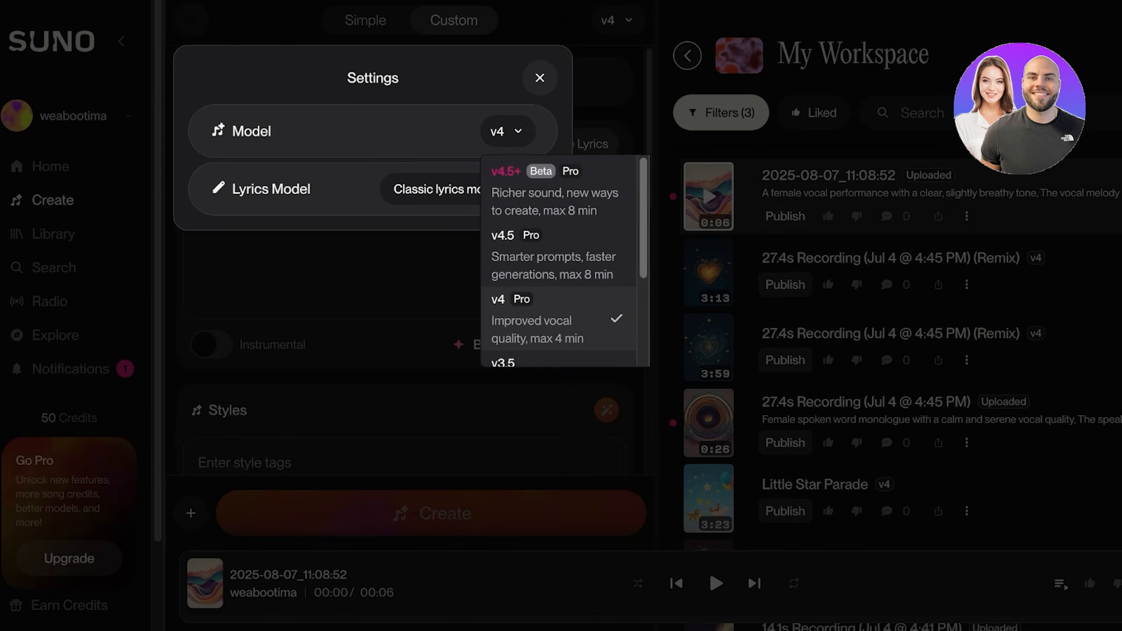
scroll(558, 309, down, 1)
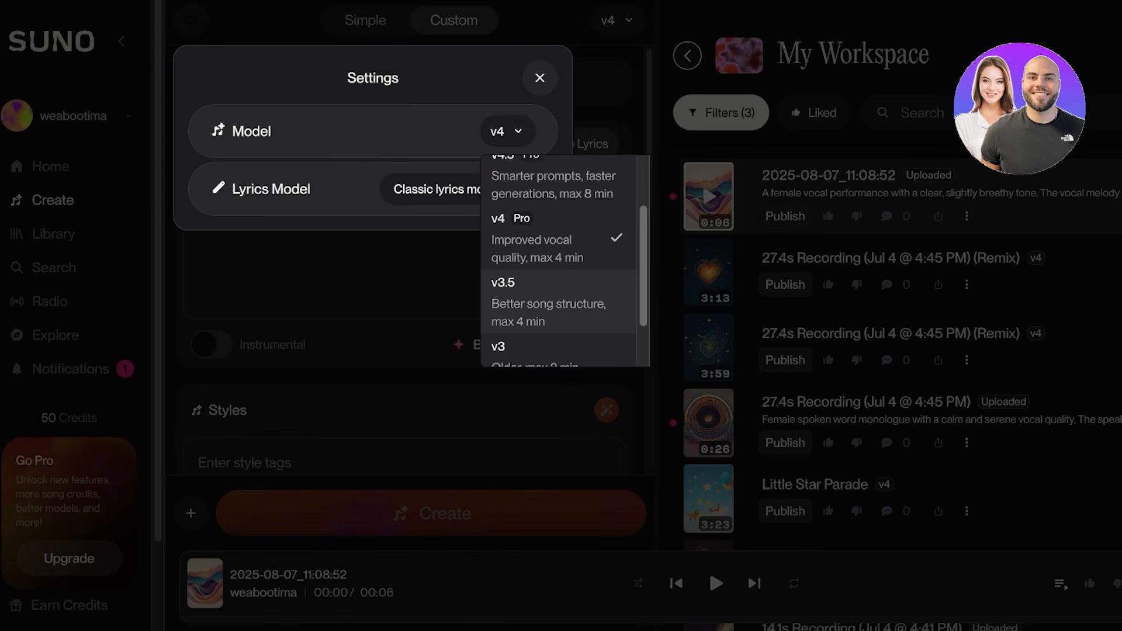
scroll(558, 309, down, 1)
scroll(558, 310, down, 2)
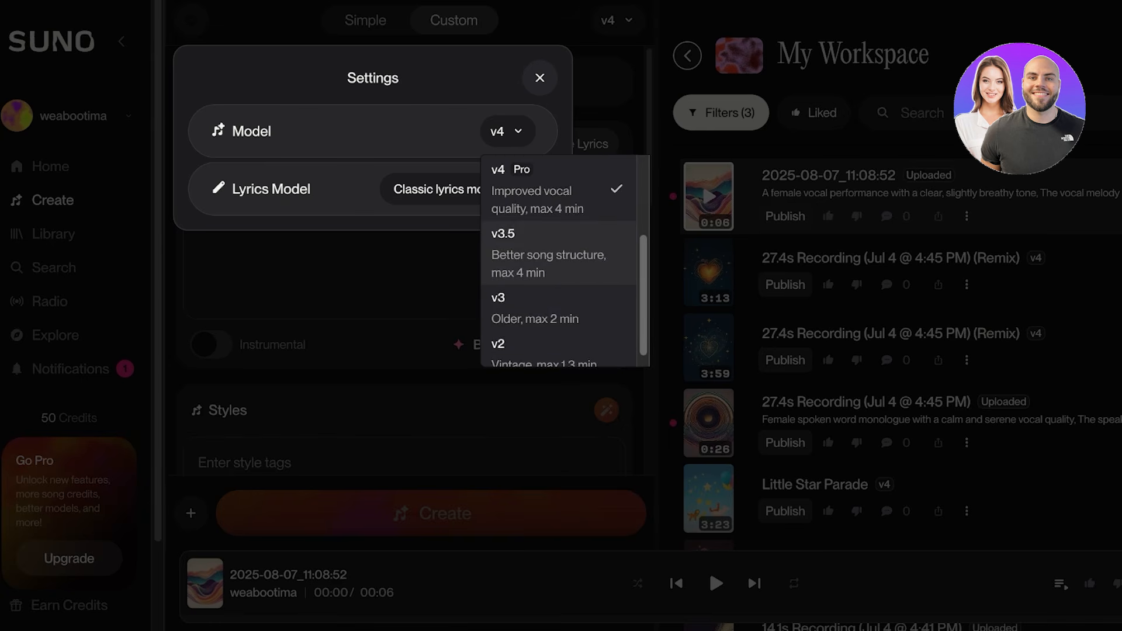
scroll(558, 310, up, 4)
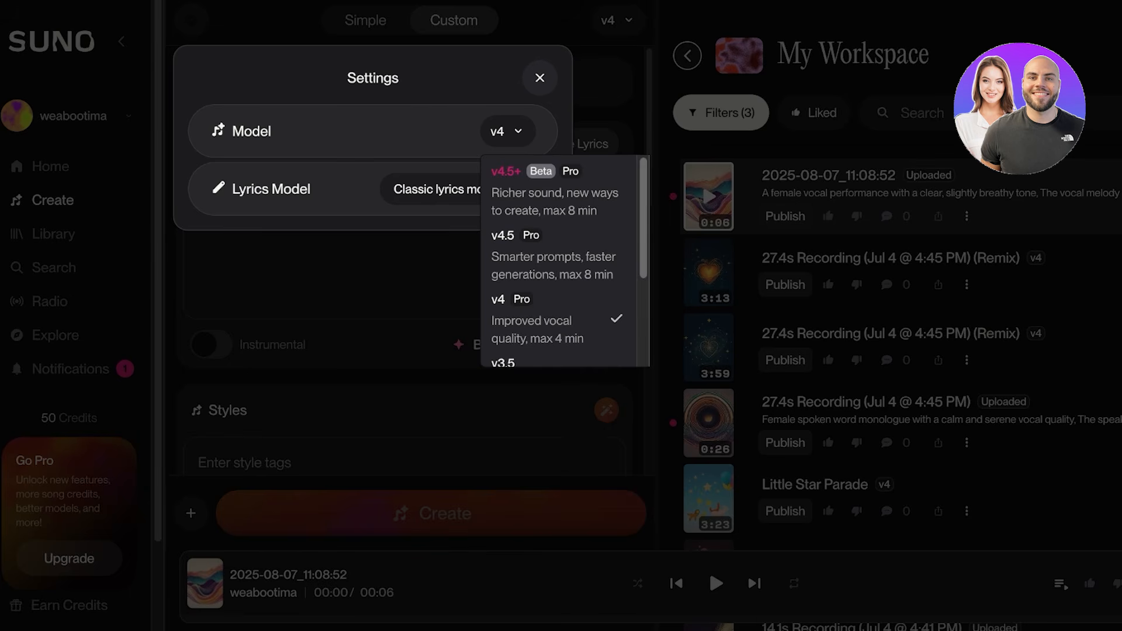
key(Escape)
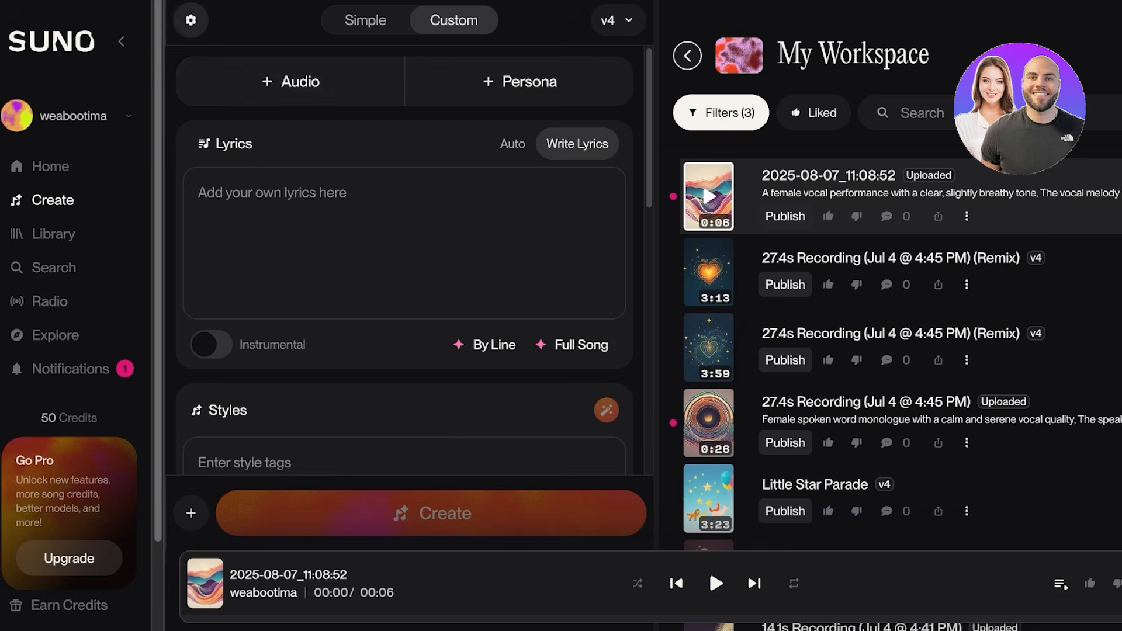
Try to switch the song model to v4.5+ in the creation settings, and dismiss the upgrade offer.
click(191, 20)
click(507, 131)
click(561, 190)
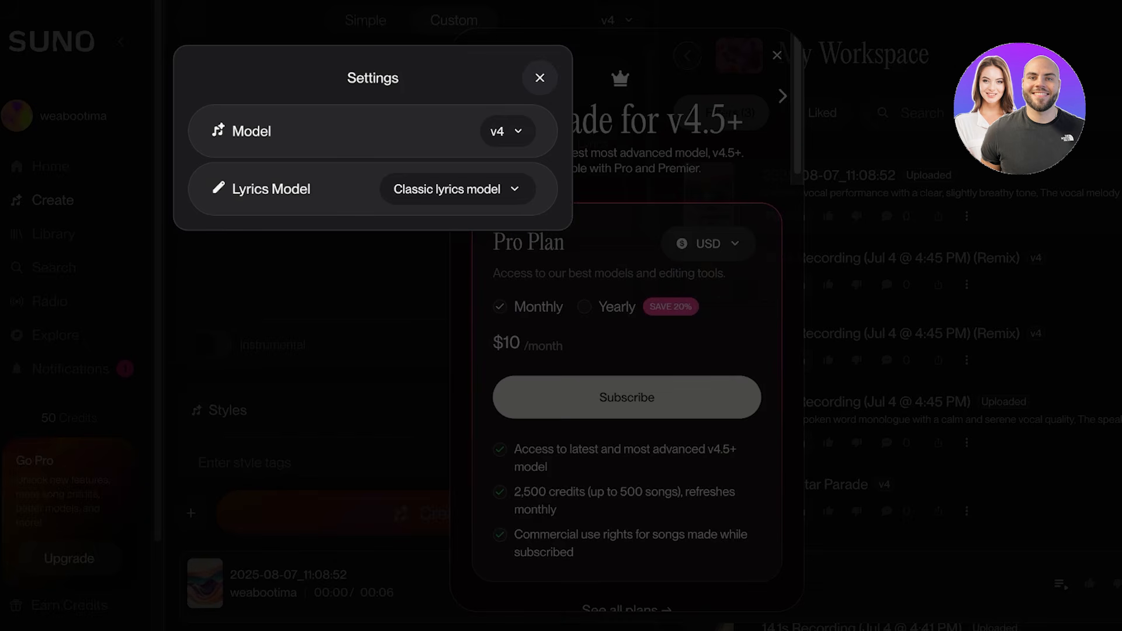
key(Escape)
key(Escape)
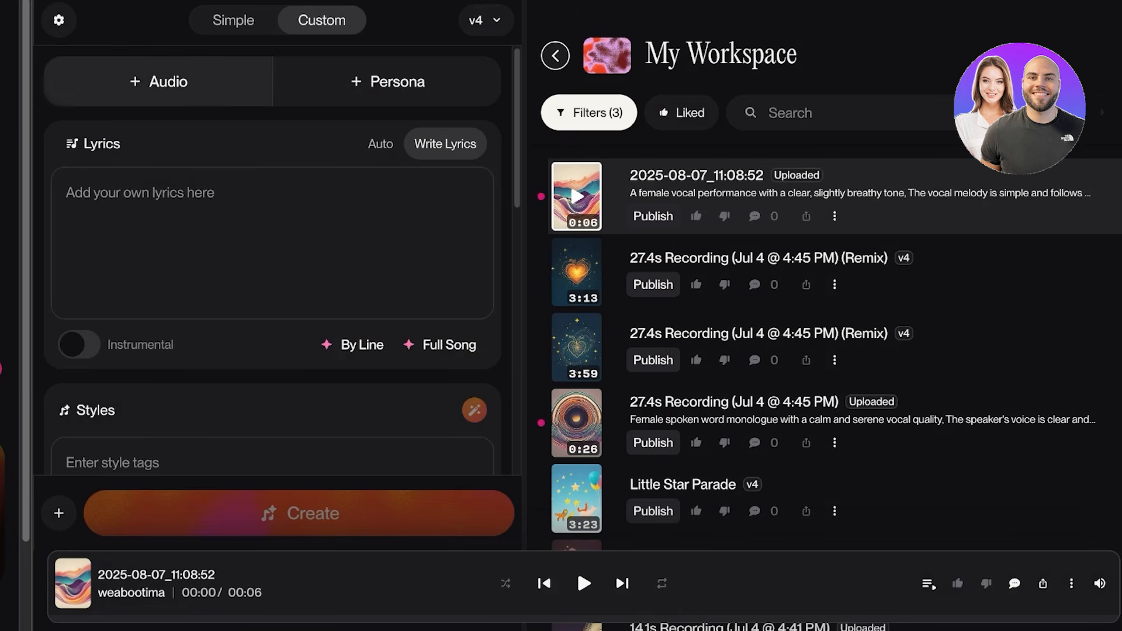
View the options for adding audio and the Personas plan information.
click(158, 81)
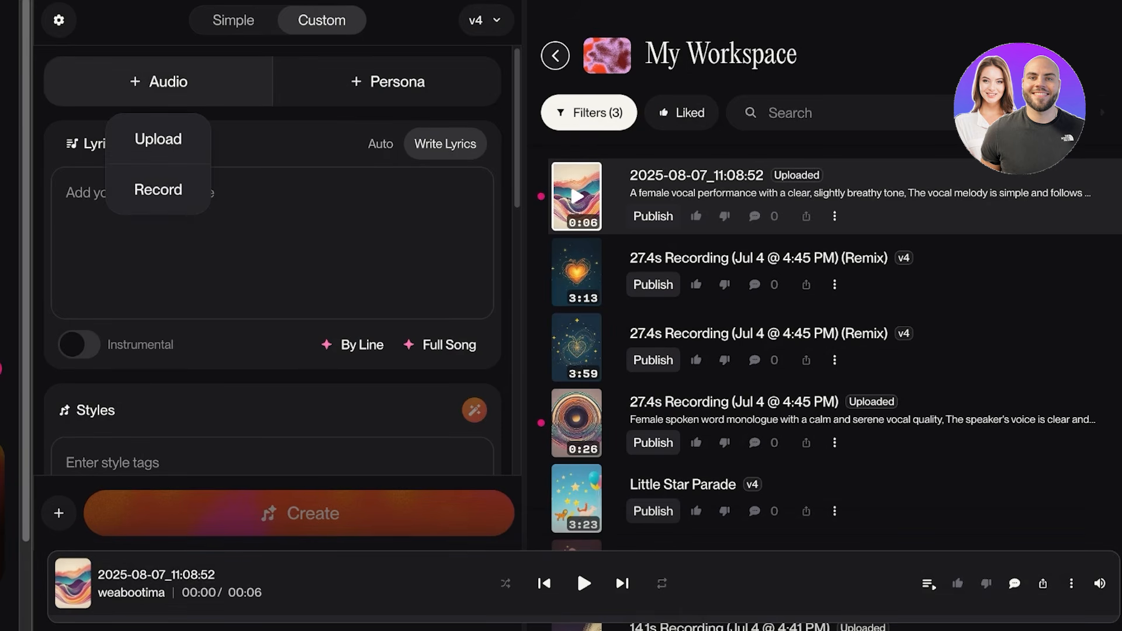
click(388, 82)
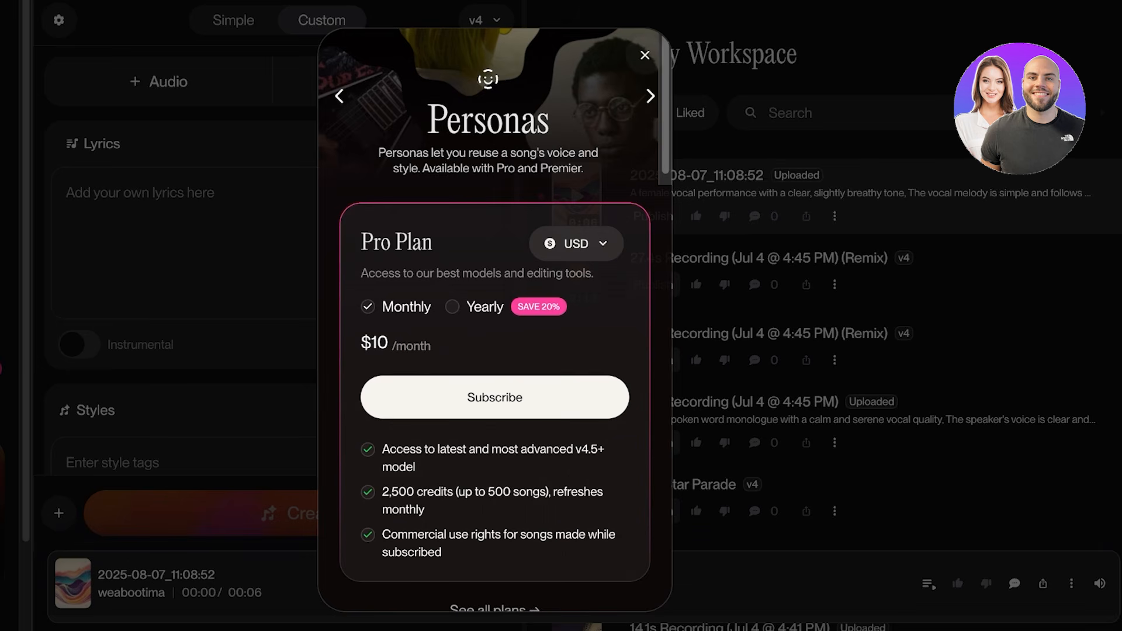
click(645, 55)
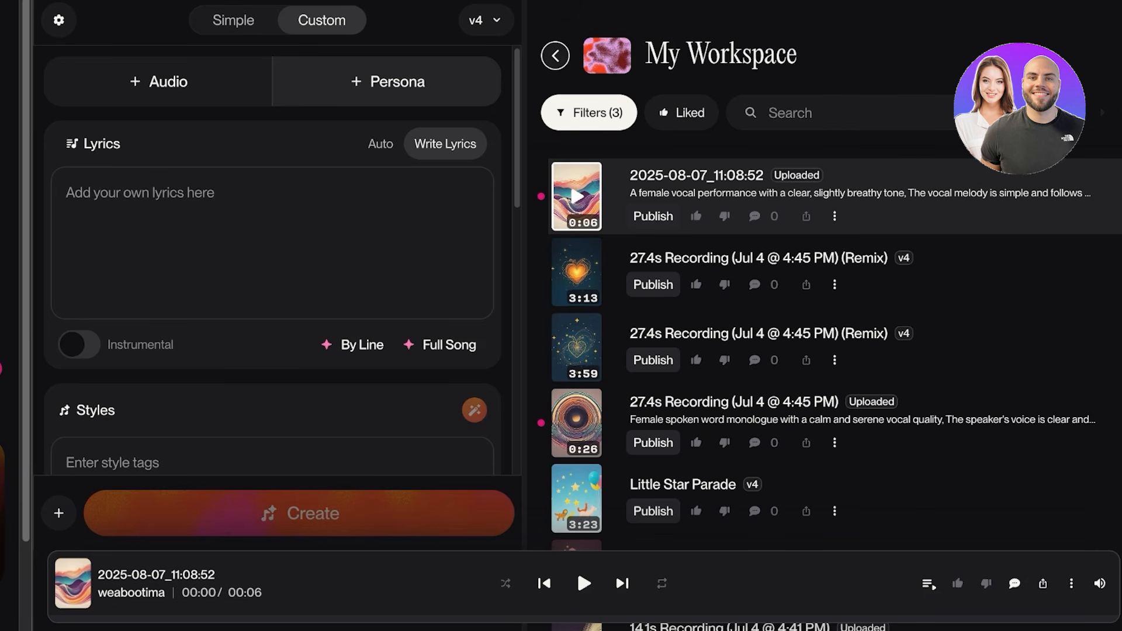
Record a vocal clip of about 16 seconds as the song's audio and continue with it as a Cover.
click(159, 82)
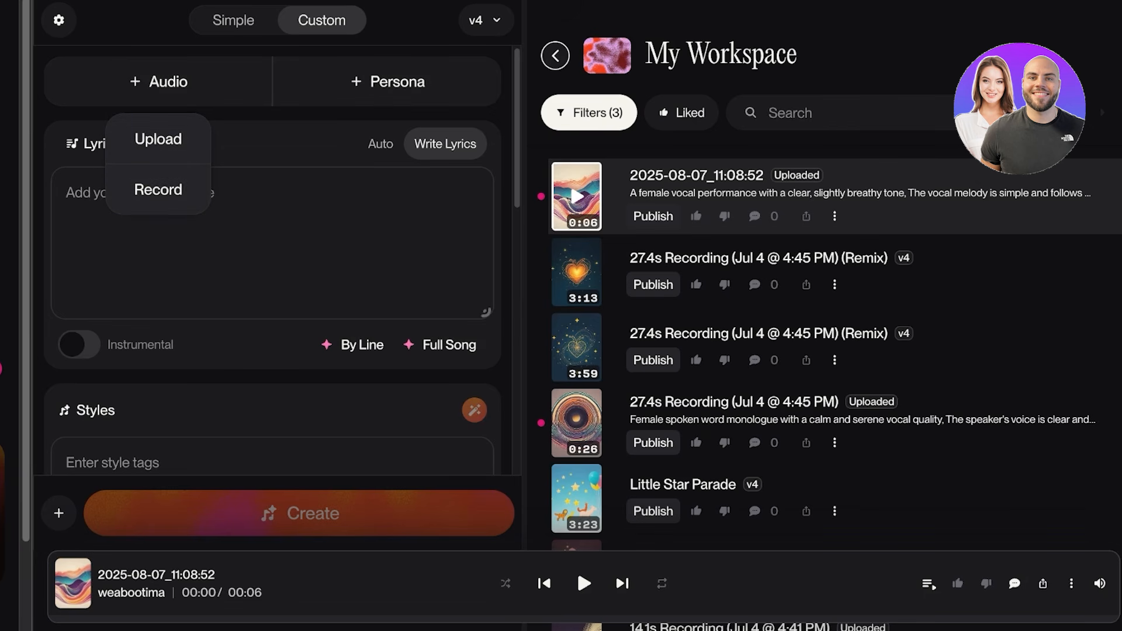
click(158, 189)
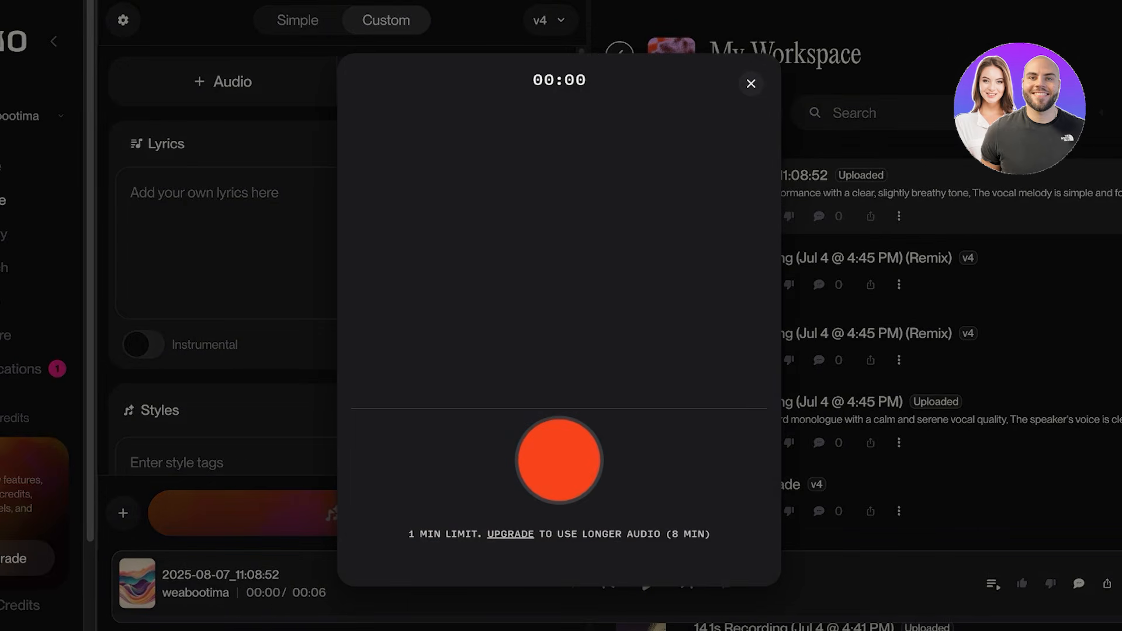
drag(415, 533, 711, 533)
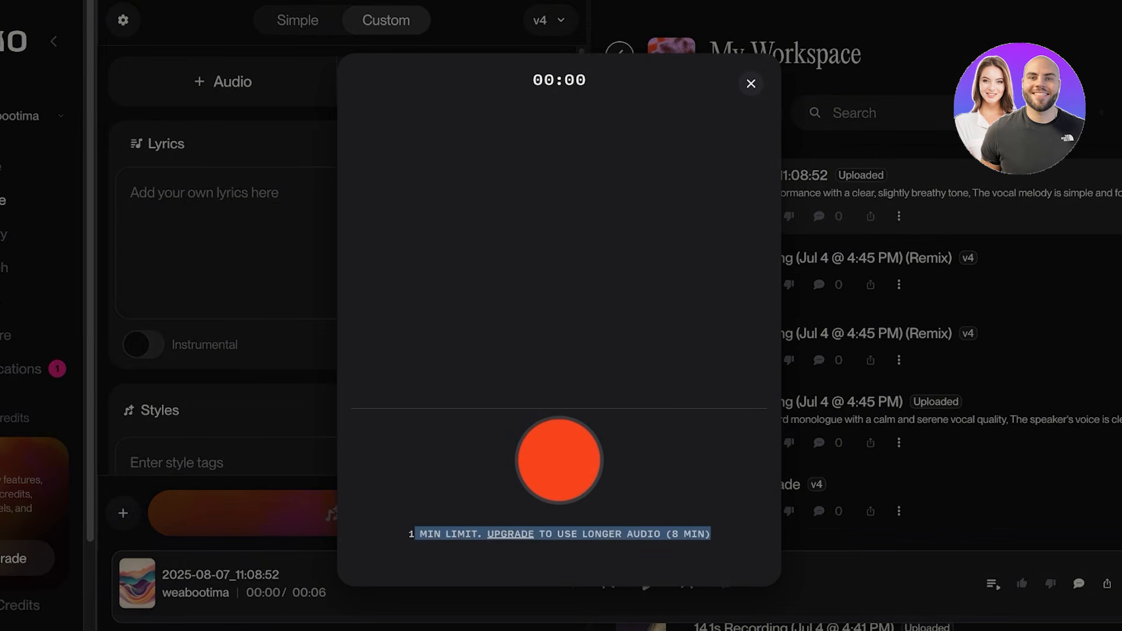
click(711, 535)
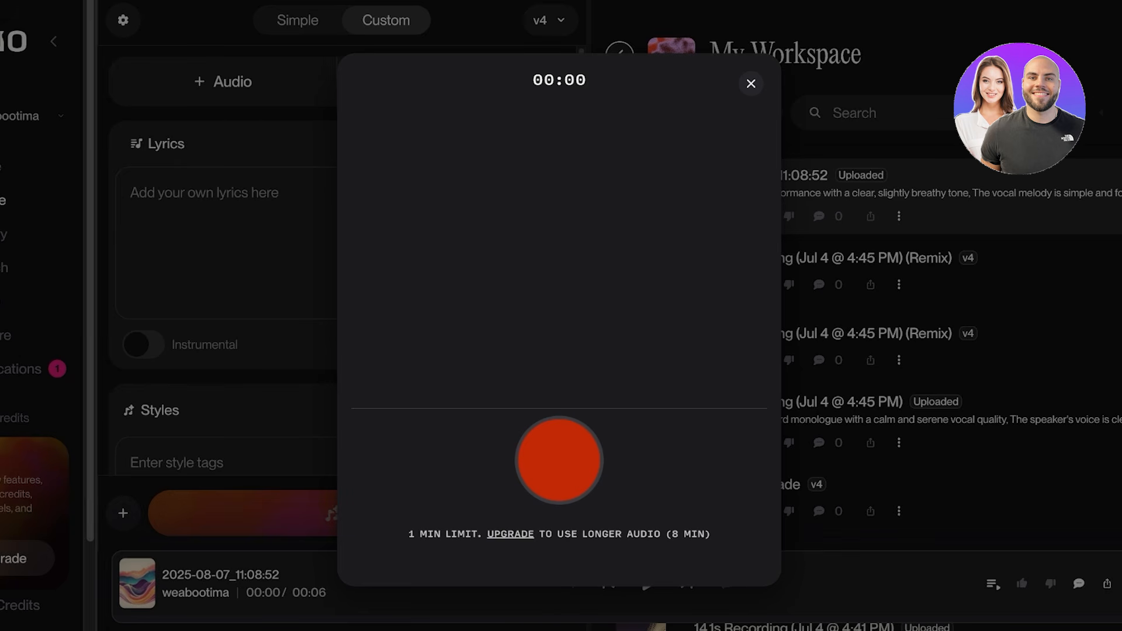
click(559, 460)
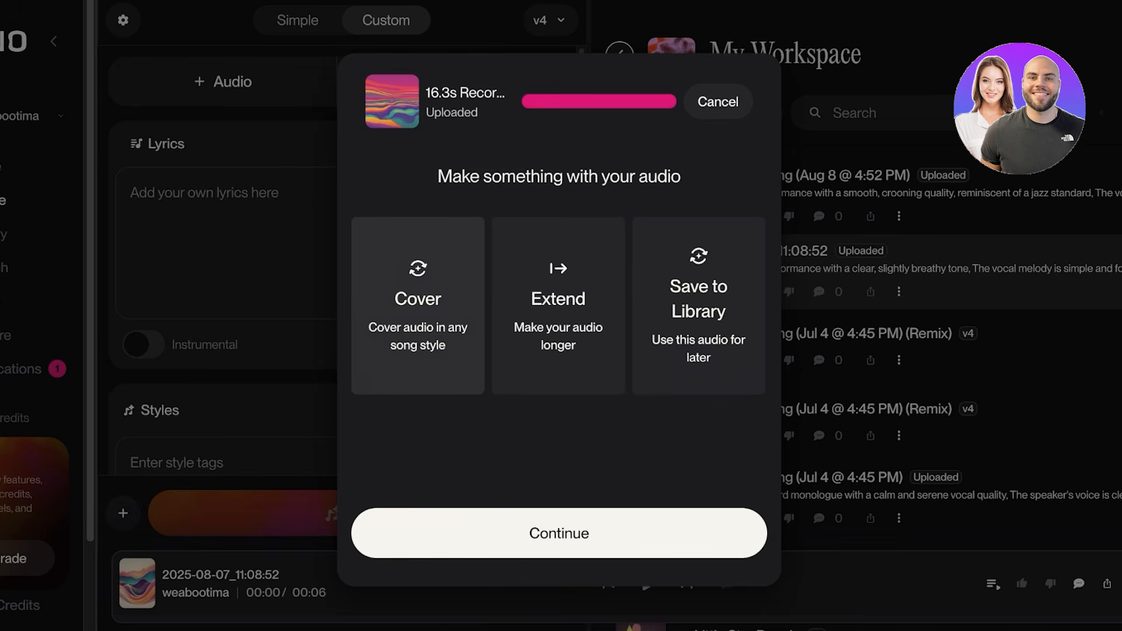
click(590, 543)
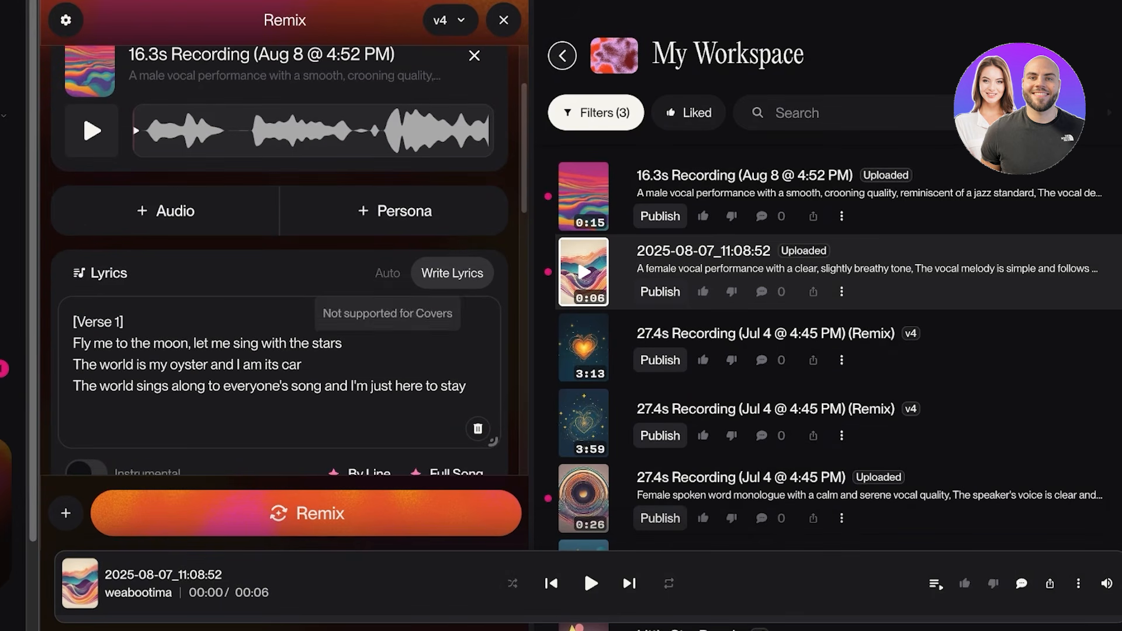
Clear all transcribed lyrics of the recording from the remix form.
scroll(387, 273, down, 3)
drag(467, 185, 73, 119)
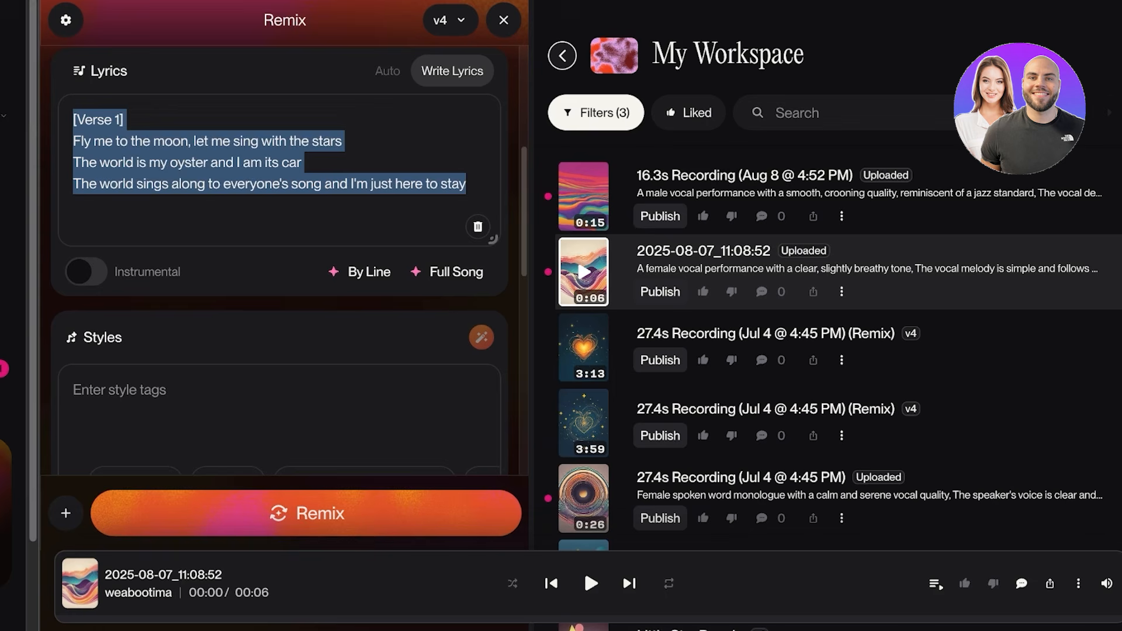
key(BackSpace)
text(G)
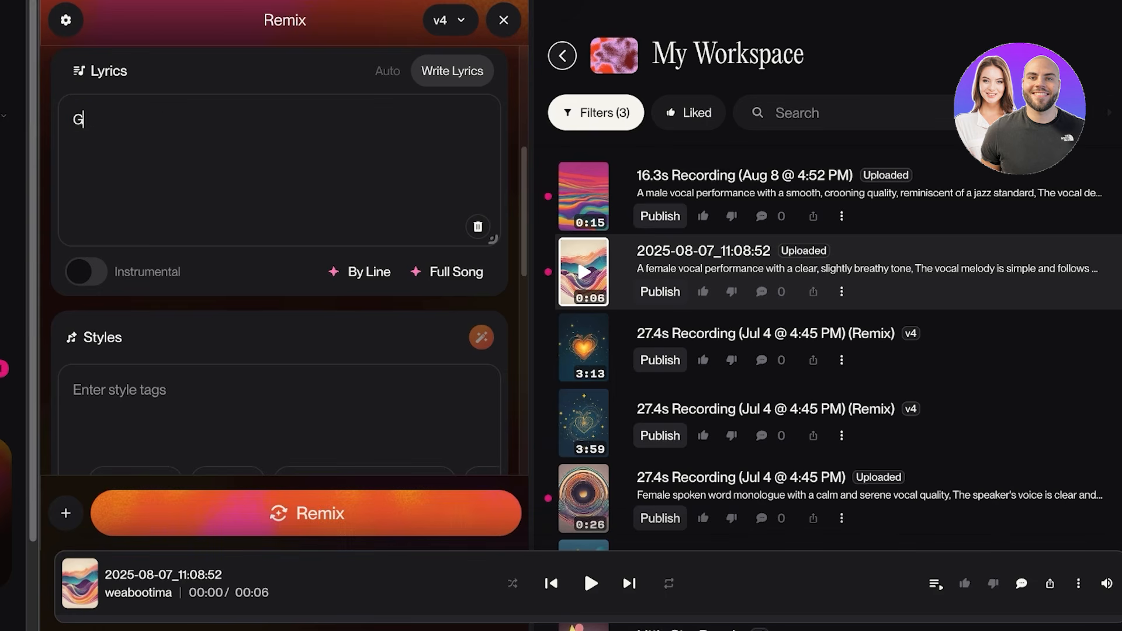
scroll(279, 263, up, 5)
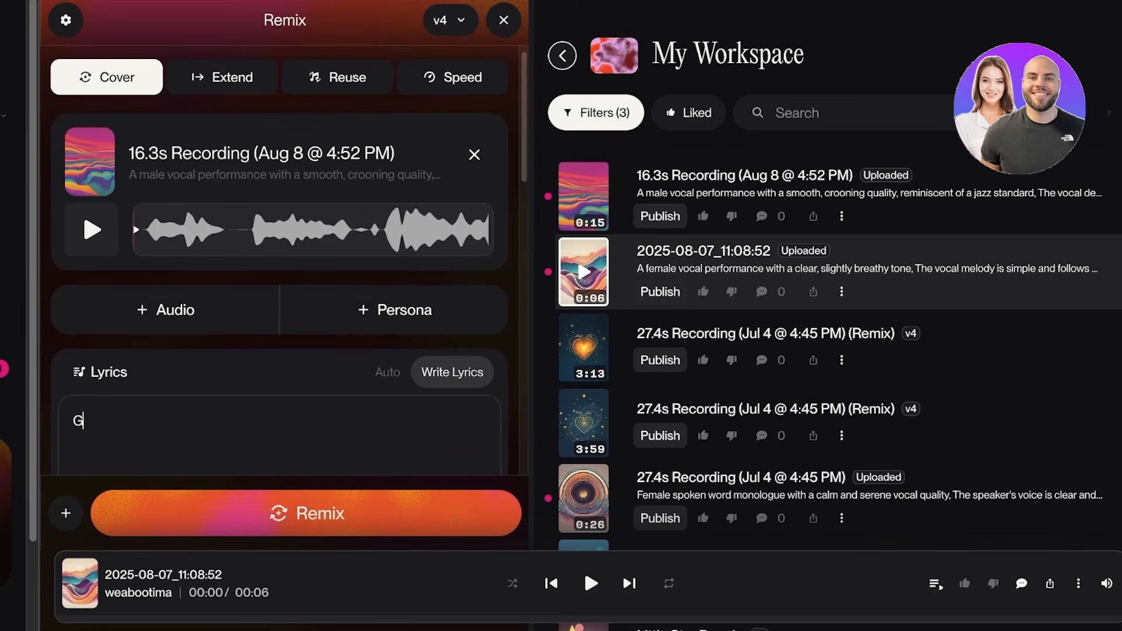
scroll(279, 263, down, 1)
key(BackSpace)
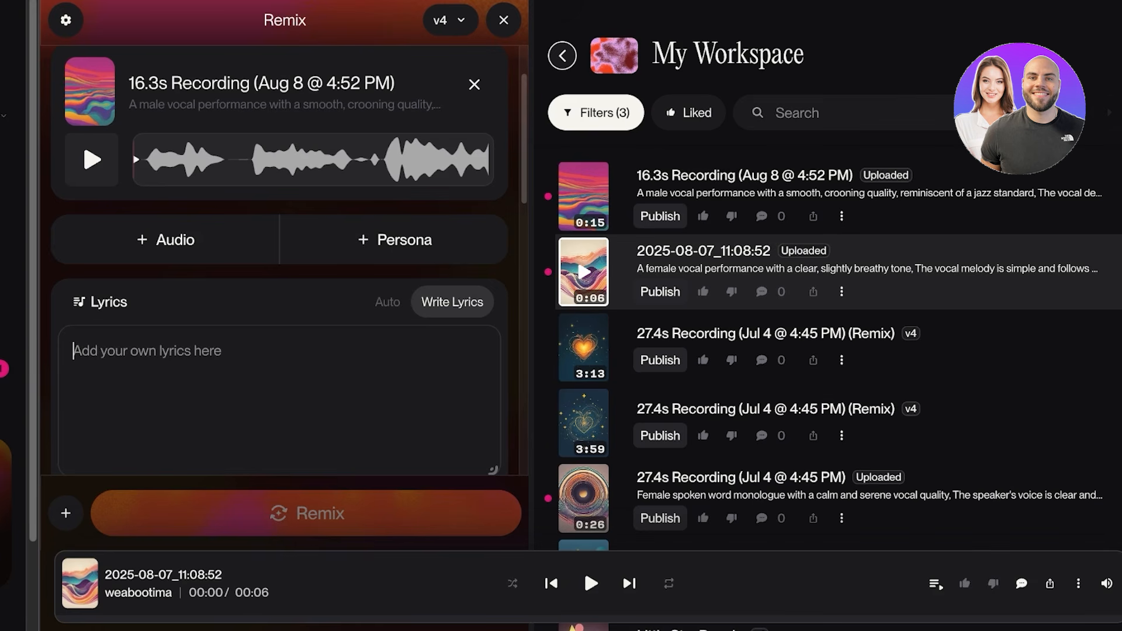
scroll(279, 263, down, 1)
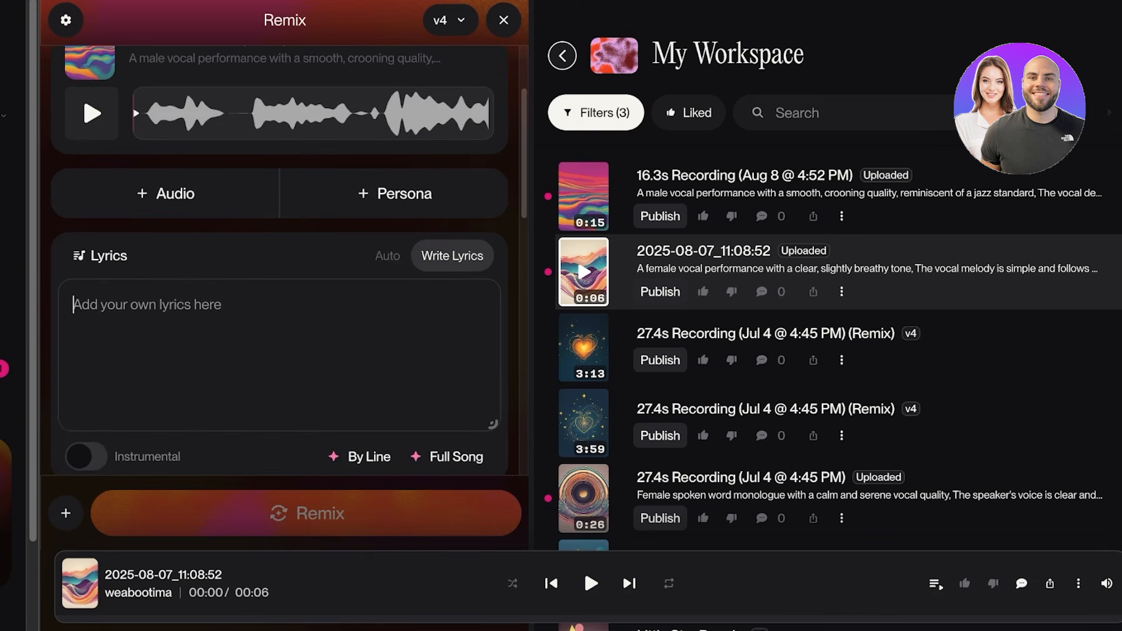
key(BackSpace)
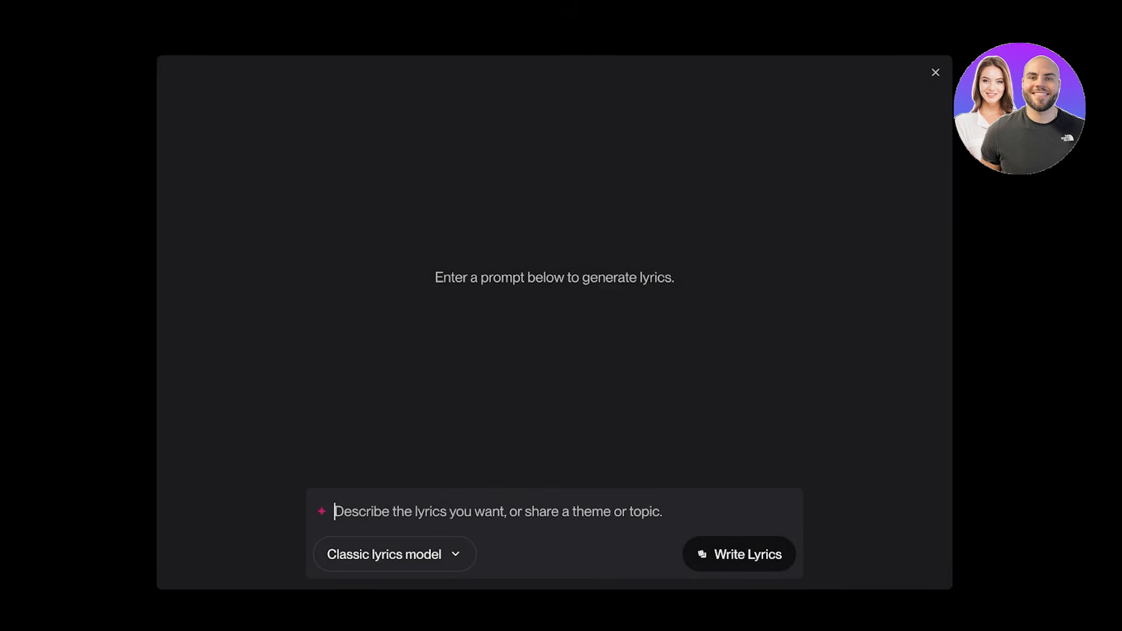
Generate lyrics from the prompt "A love song" with the Classic lyrics model.
text(A love sog)
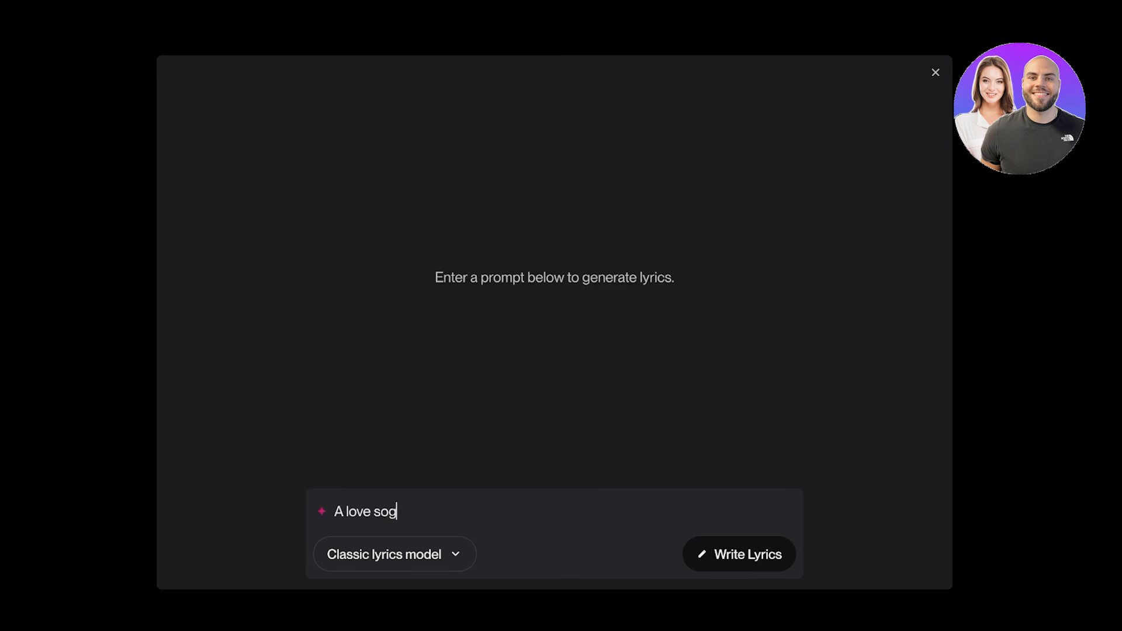
key(BackSpace)
text(ng)
click(395, 554)
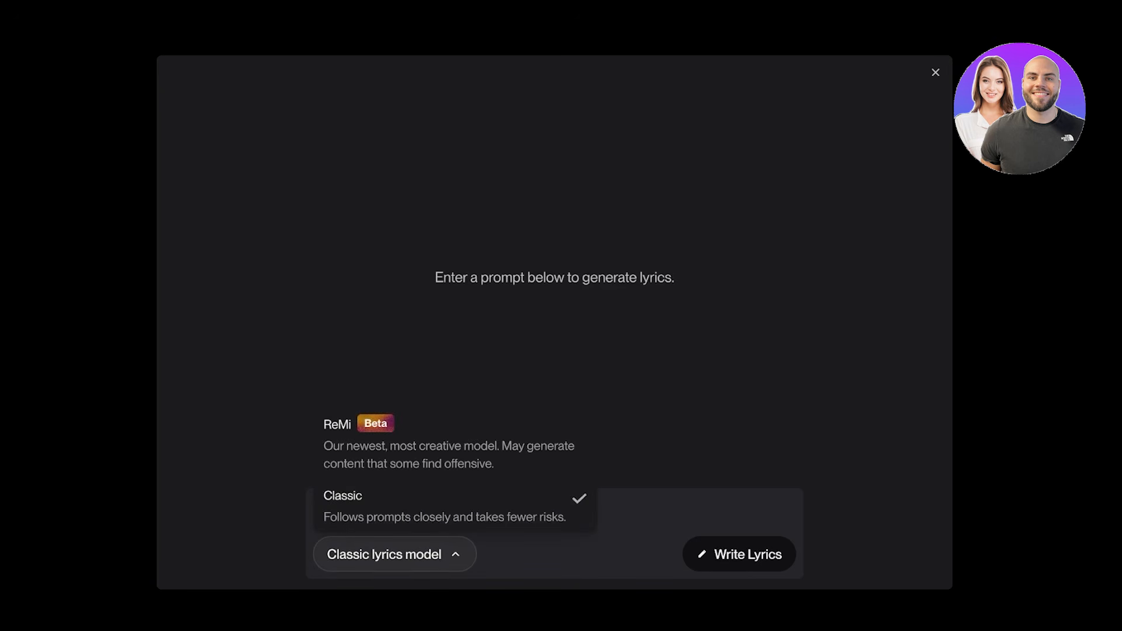
click(739, 554)
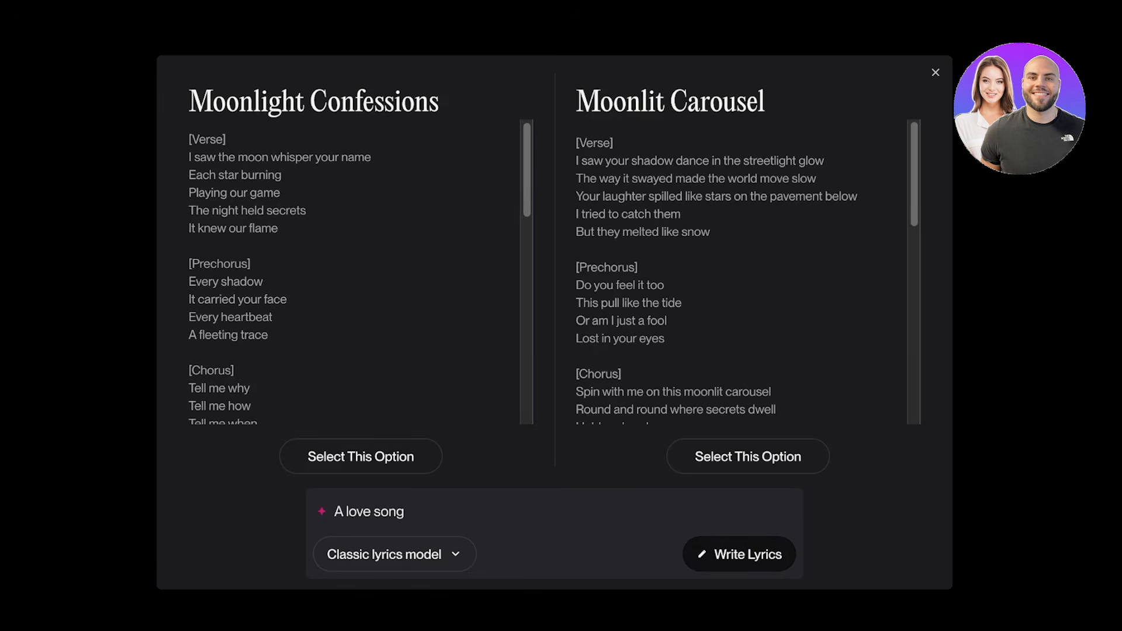
Copy the generated Moonlight Confessions lyrics through the end of the first chorus into the remix's lyrics.
drag(188, 263, 254, 301)
scroll(193, 263, down, 4)
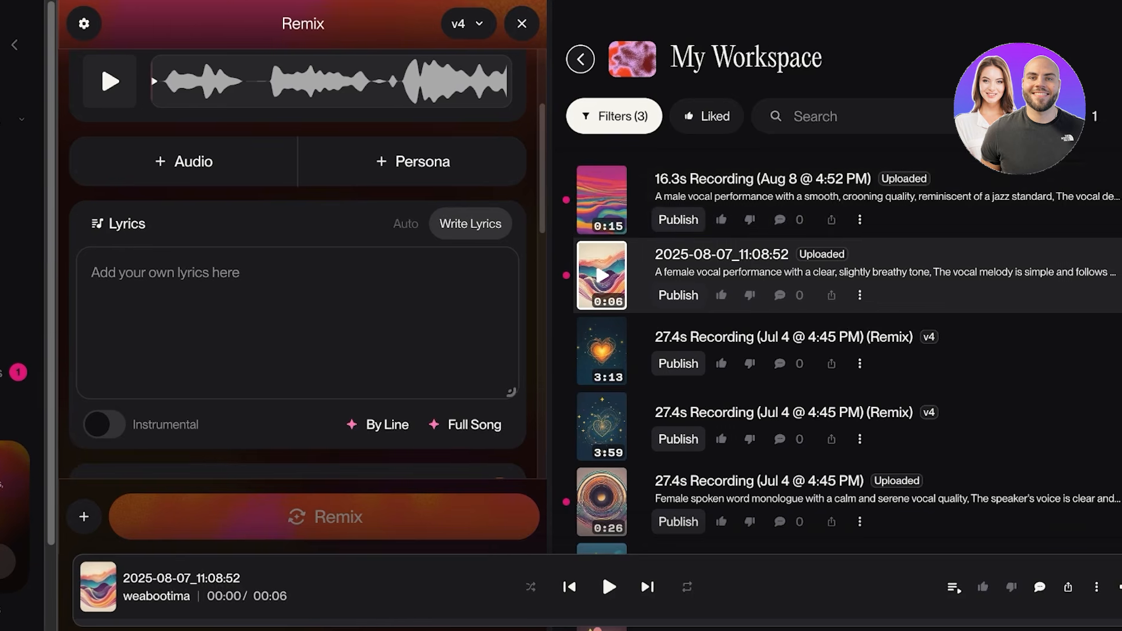
text(Under the sky  Where it all began  You're my always  My only plan)
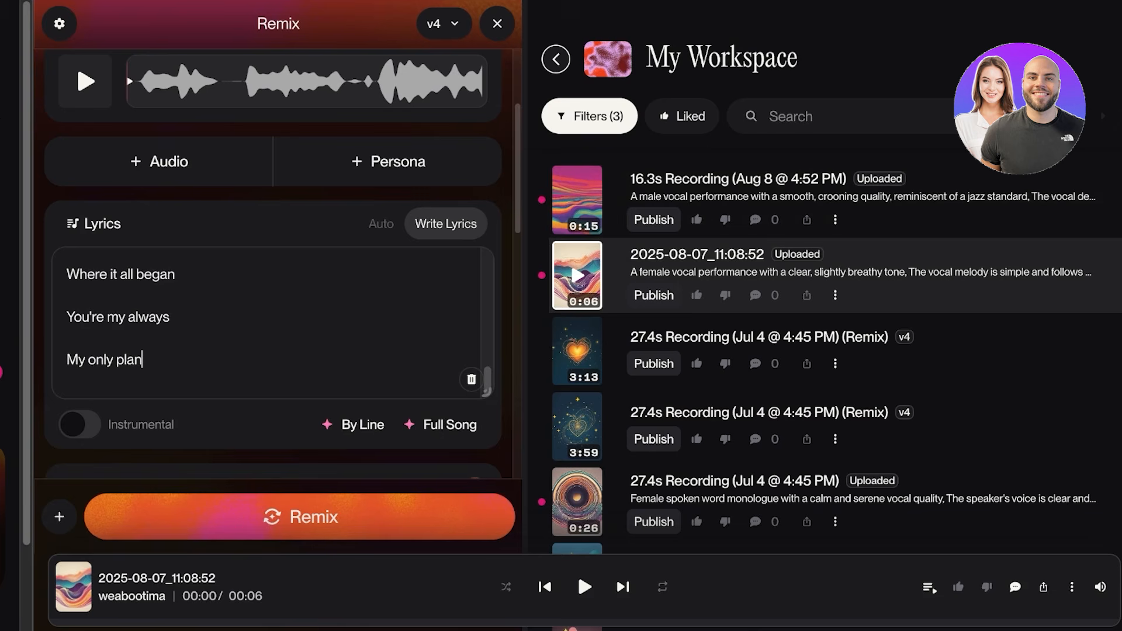
Set the remix's style tags to pop, plus the suggested tags subtle piano and heartfelt delivery.
scroll(272, 292, down, 3)
click(112, 348)
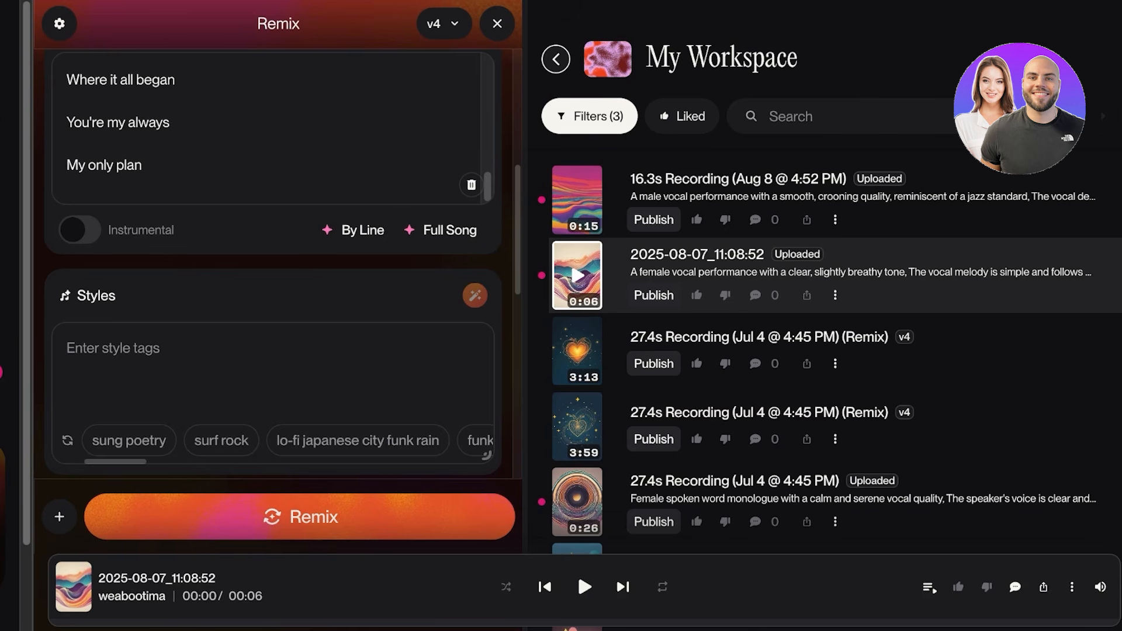
text(pop)
key(Return)
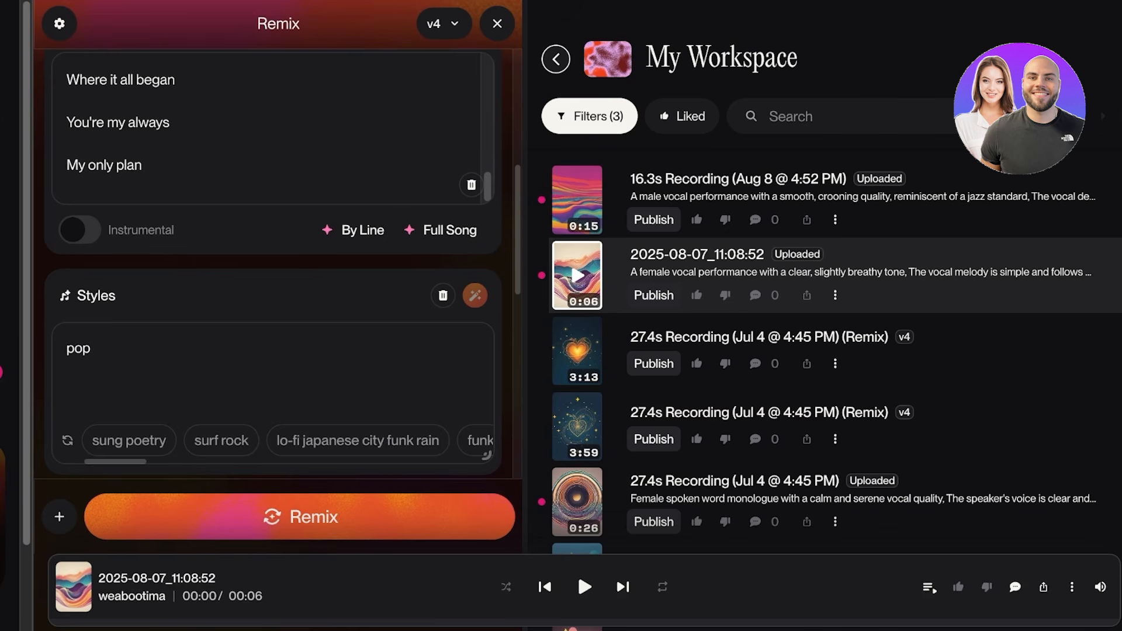
key(ctrl+a)
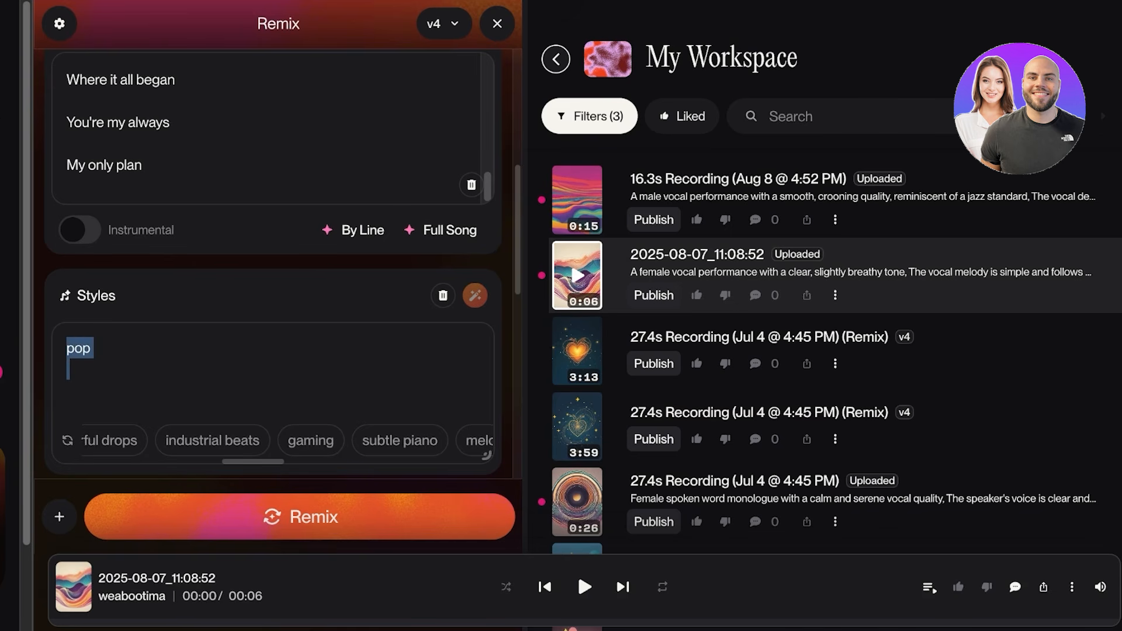
scroll(255, 440, right, 2)
click(255, 440)
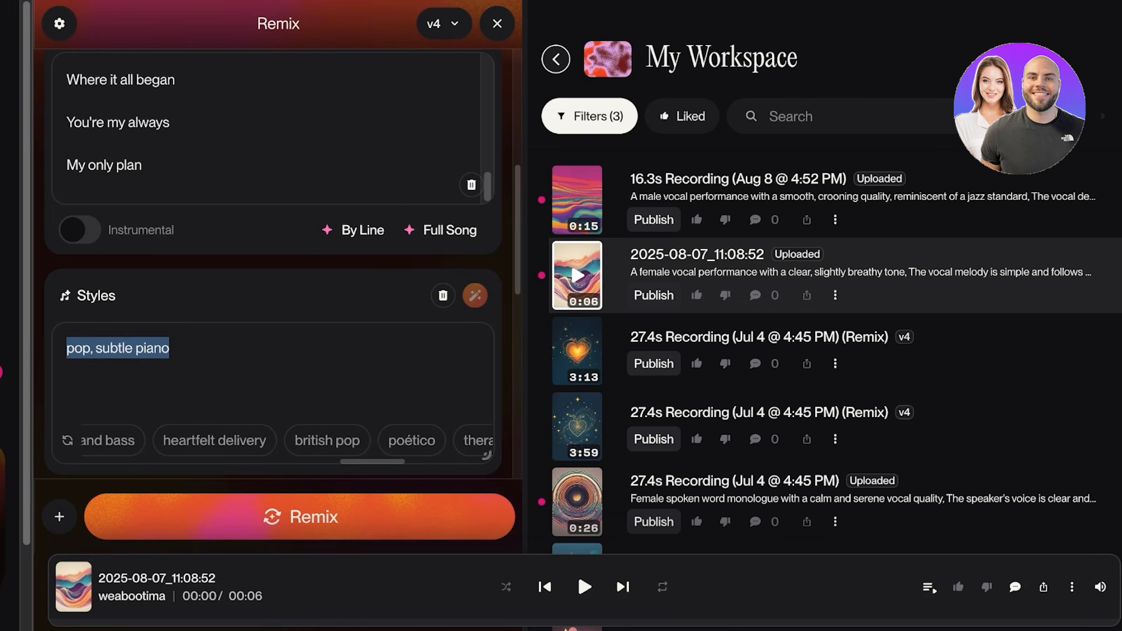
click(214, 440)
click(276, 359)
Replace the remix's song title with "A love Song".
scroll(273, 397, down, 3)
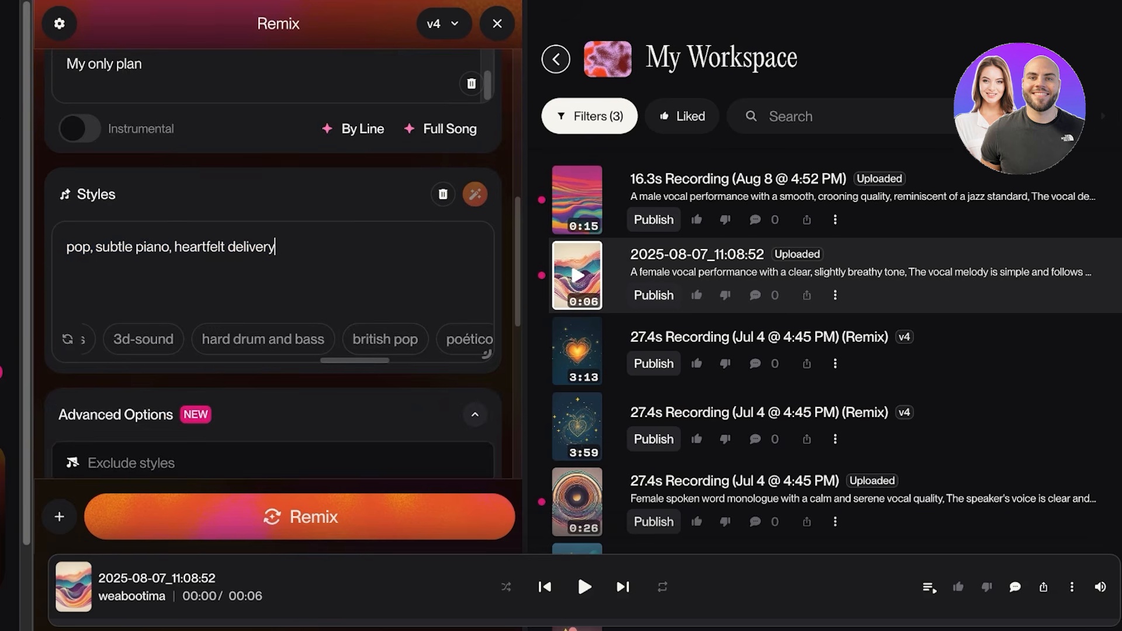
scroll(274, 327, down, 3)
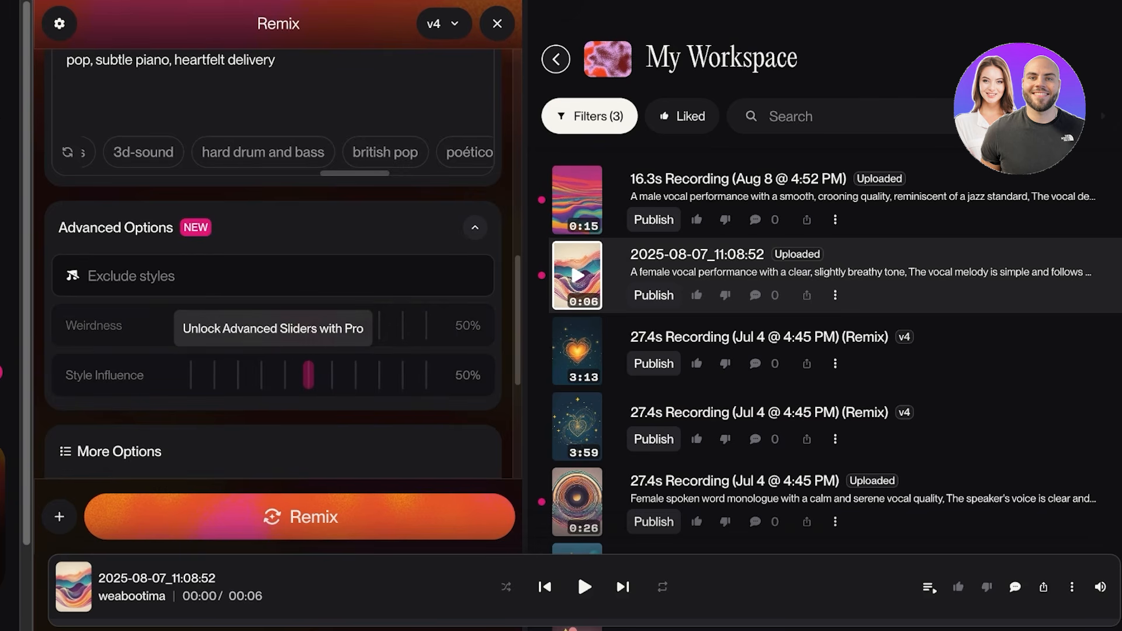
scroll(274, 327, down, 3)
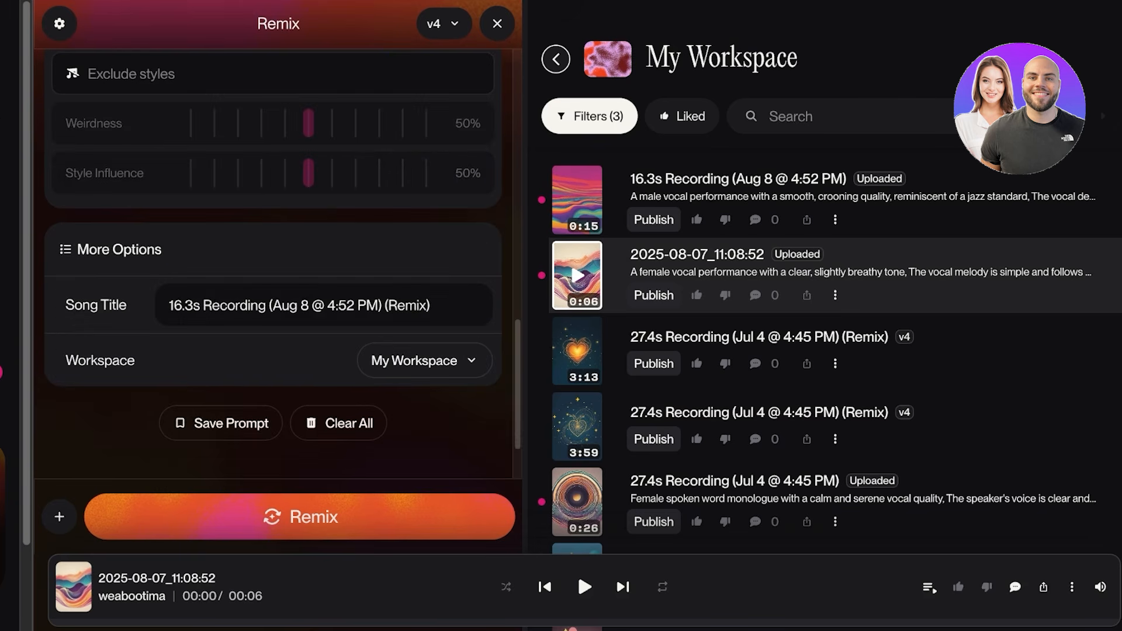
triple_click(299, 305)
key(BackSpace)
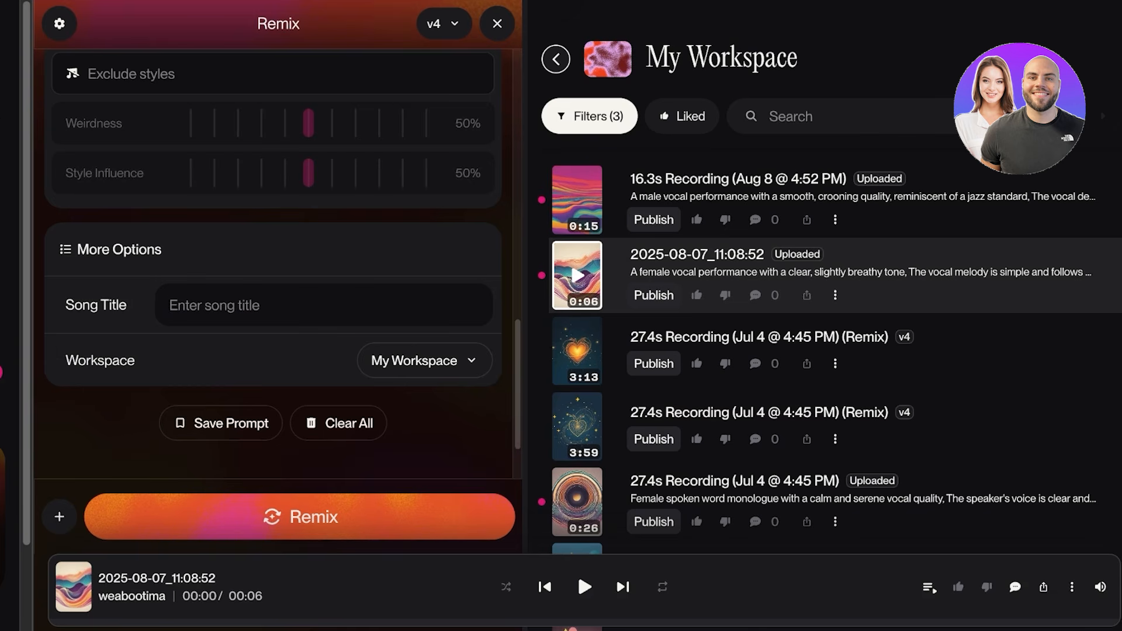
text(A lov)
key(BackSpace)
text(Song)
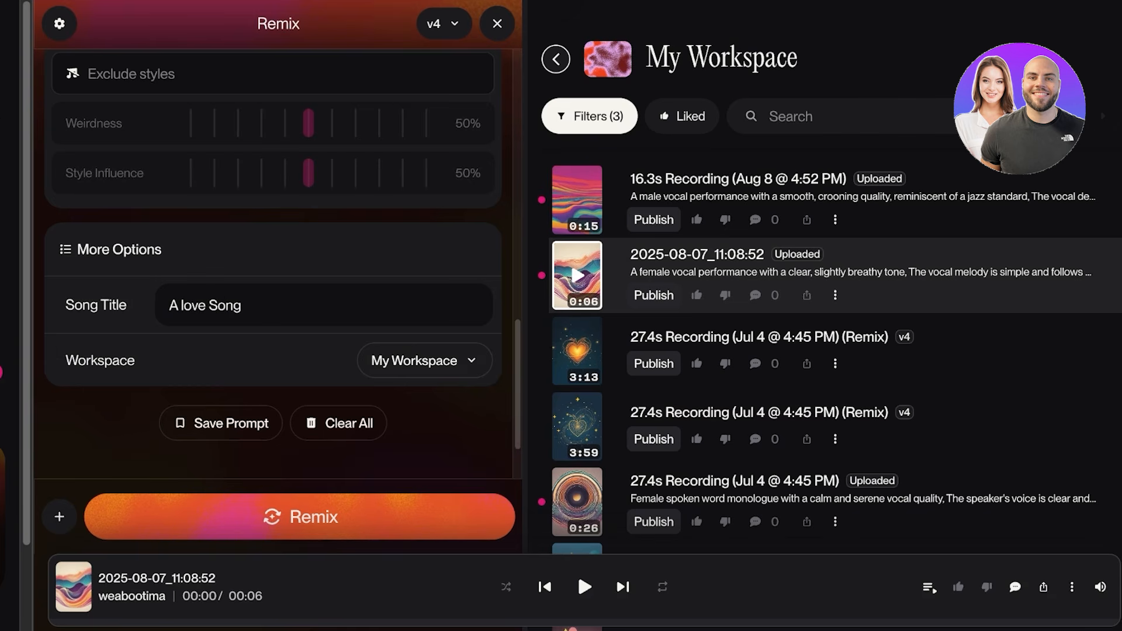
Try to generate the cover remix with the v4 model.
scroll(273, 263, up, 10)
click(300, 516)
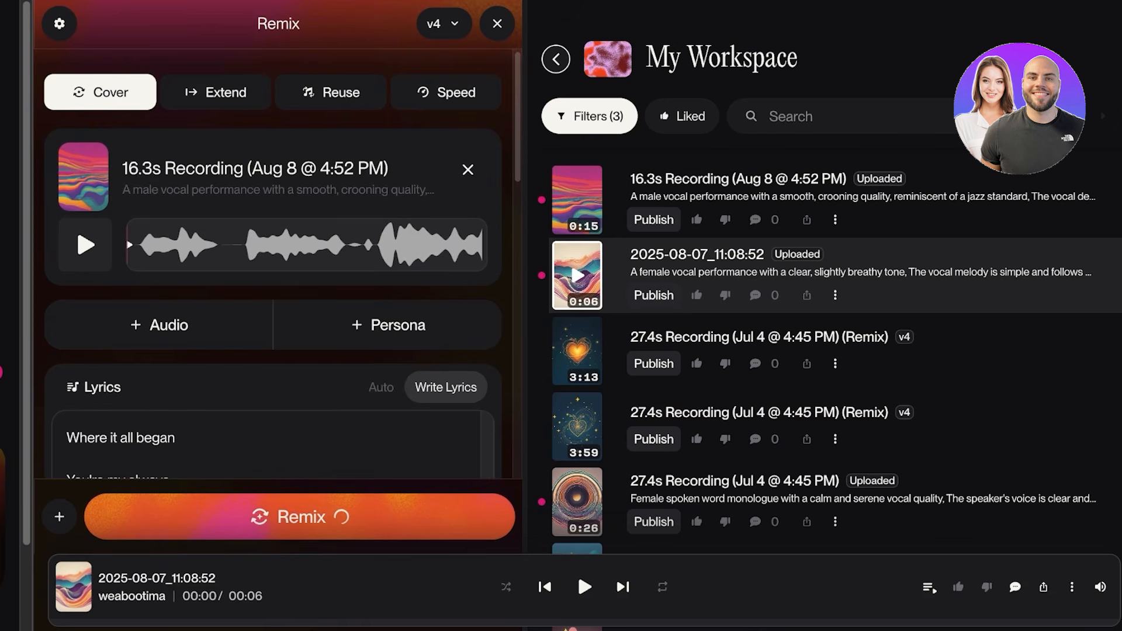
scroll(272, 262, down, 4)
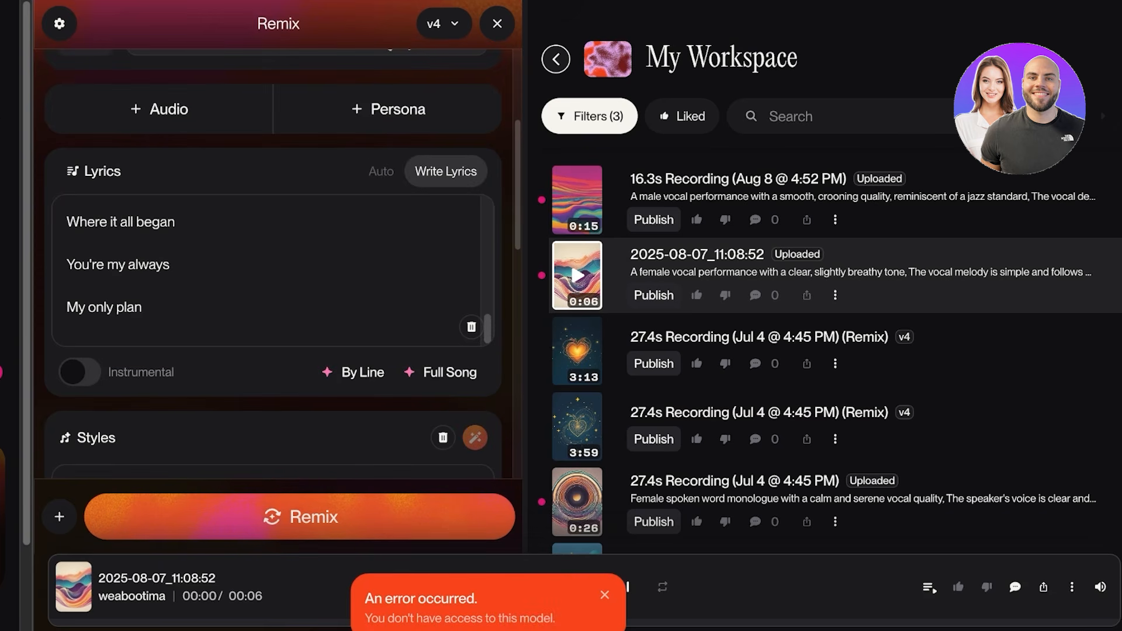
scroll(273, 262, up, 4)
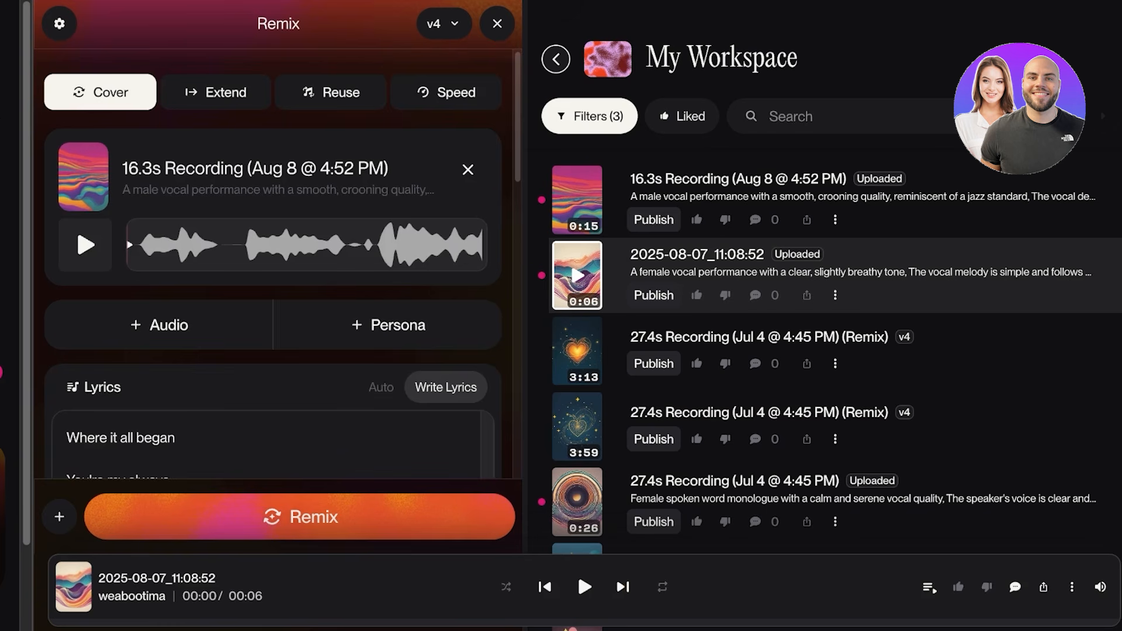
Switch the song model to v3.5 and generate the cover remix.
click(59, 24)
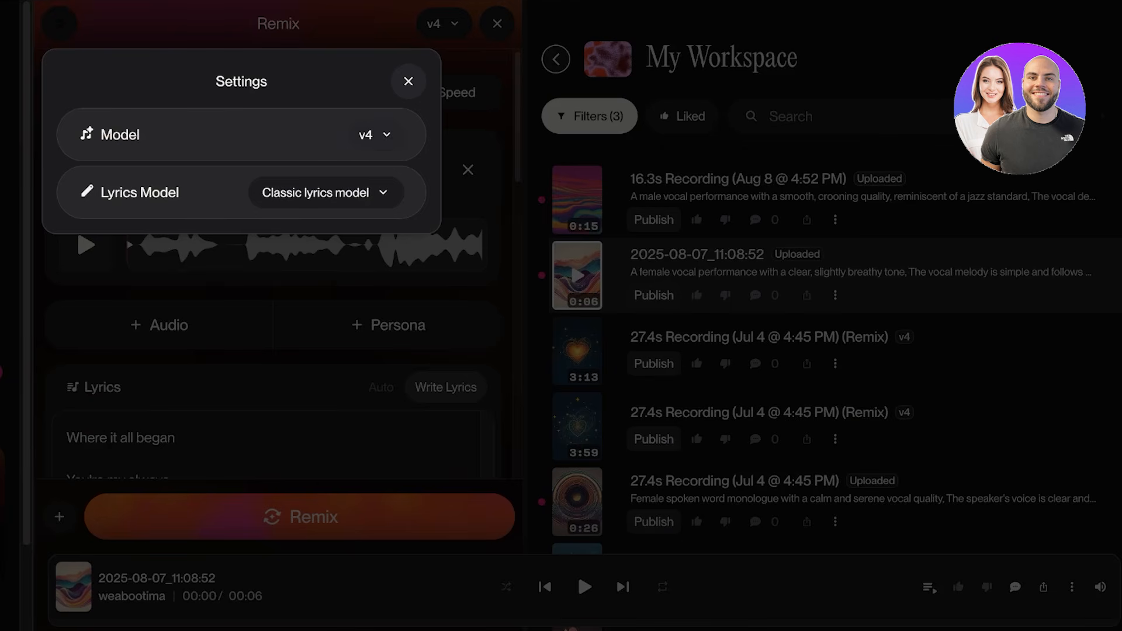
click(376, 134)
click(418, 344)
click(576, 570)
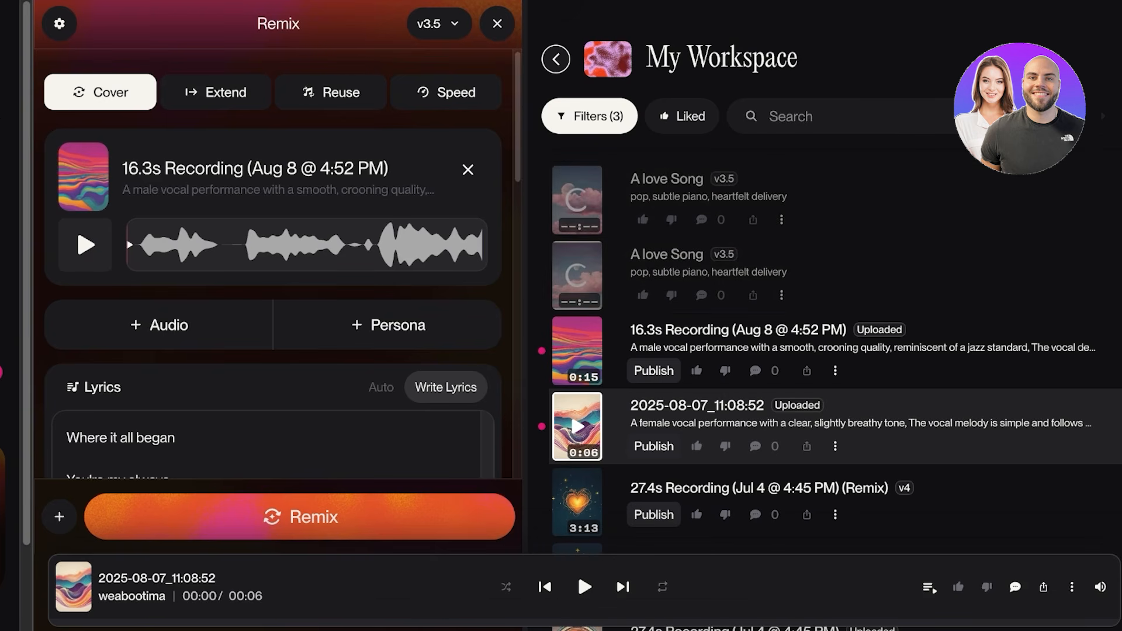
scroll(806, 410, down, 5)
scroll(786, 442, down, 1)
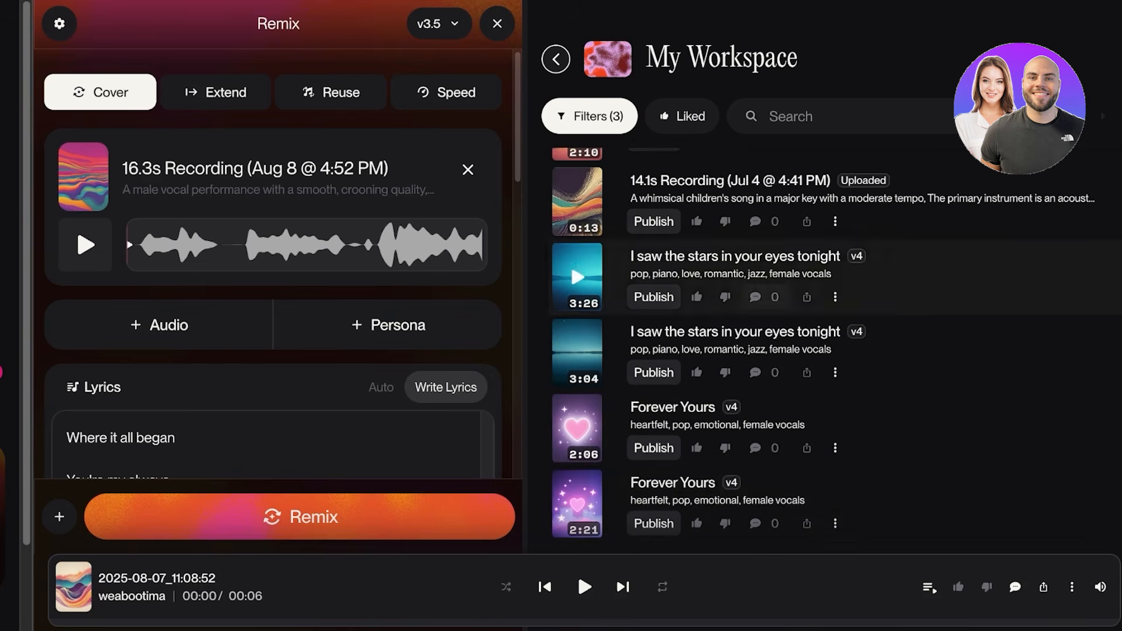
scroll(782, 444, up, 10)
scroll(774, 446, down, 10)
scroll(766, 447, up, 10)
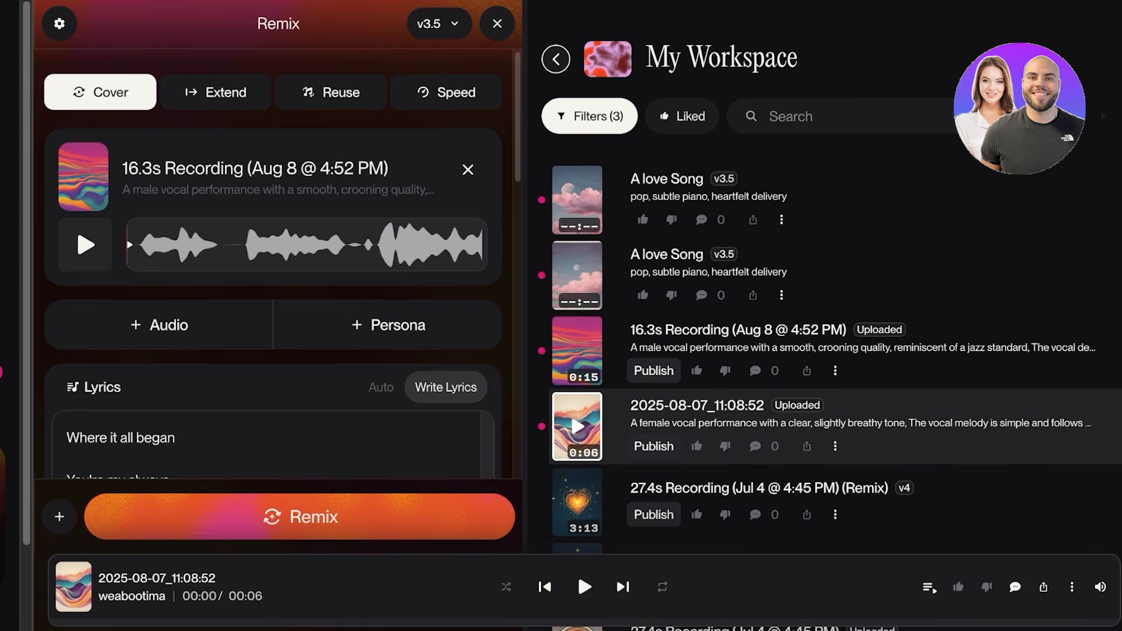
Play the lower of the two generated A love Song versions in the workspace.
click(577, 275)
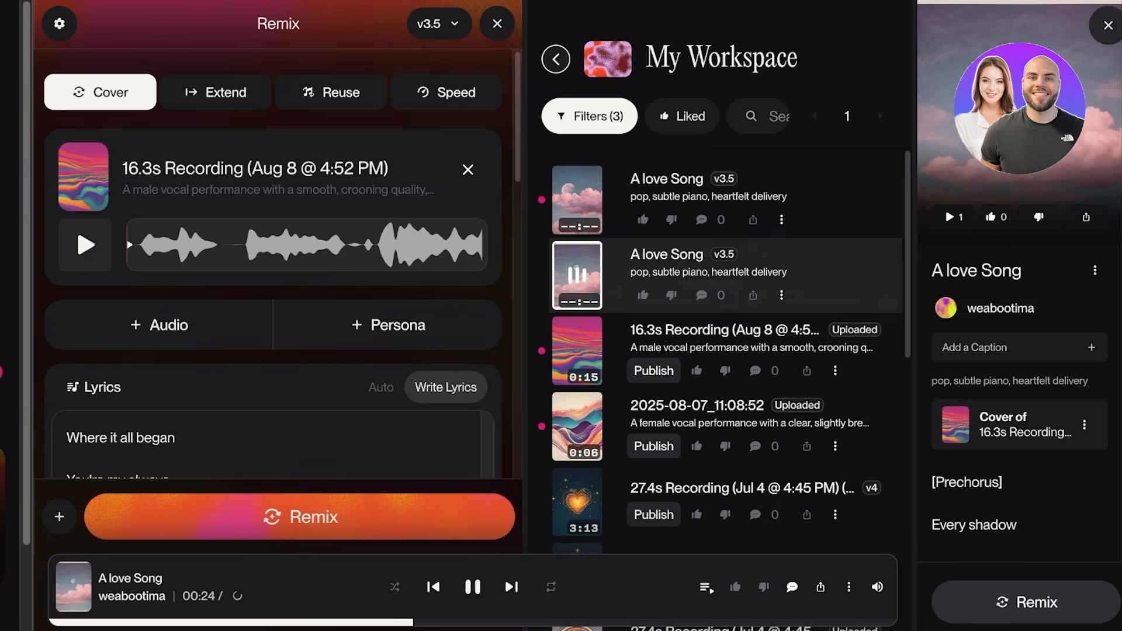
scroll(272, 263, down, 1)
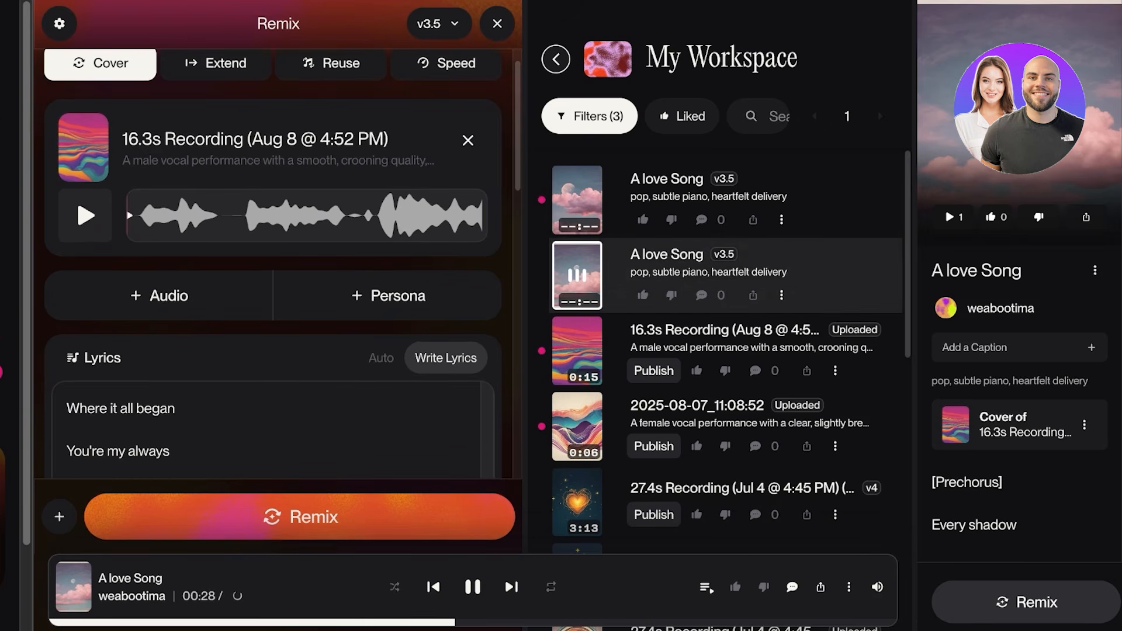
scroll(273, 436, up, 4)
scroll(388, 295, up, 1)
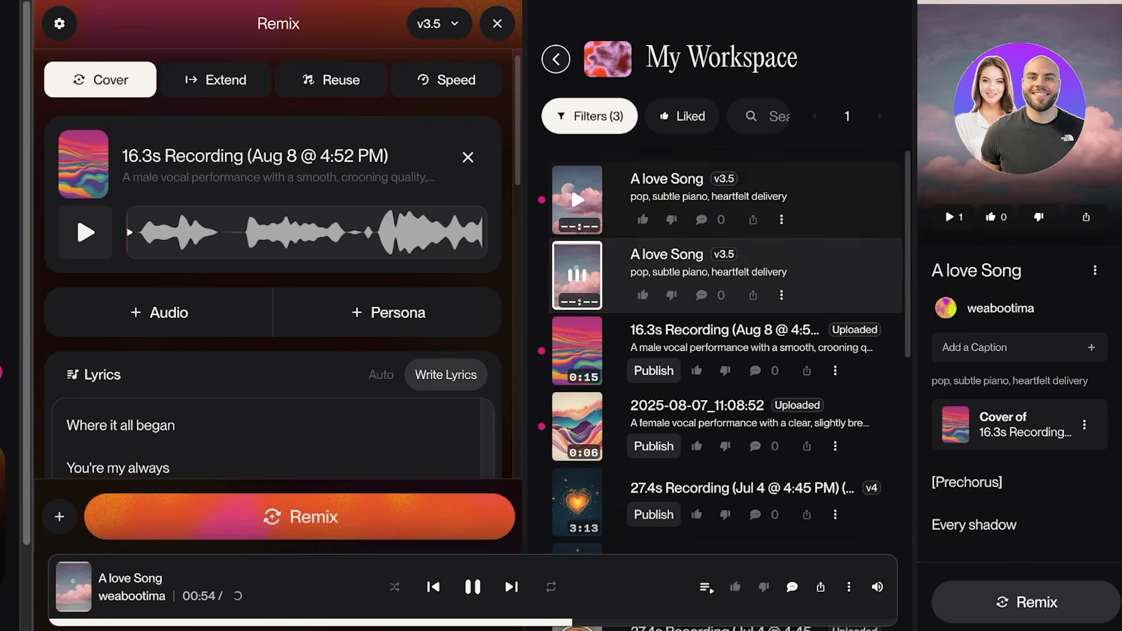
Switch playback to the upper A love Song version, listen to it and pause it.
click(577, 275)
click(576, 199)
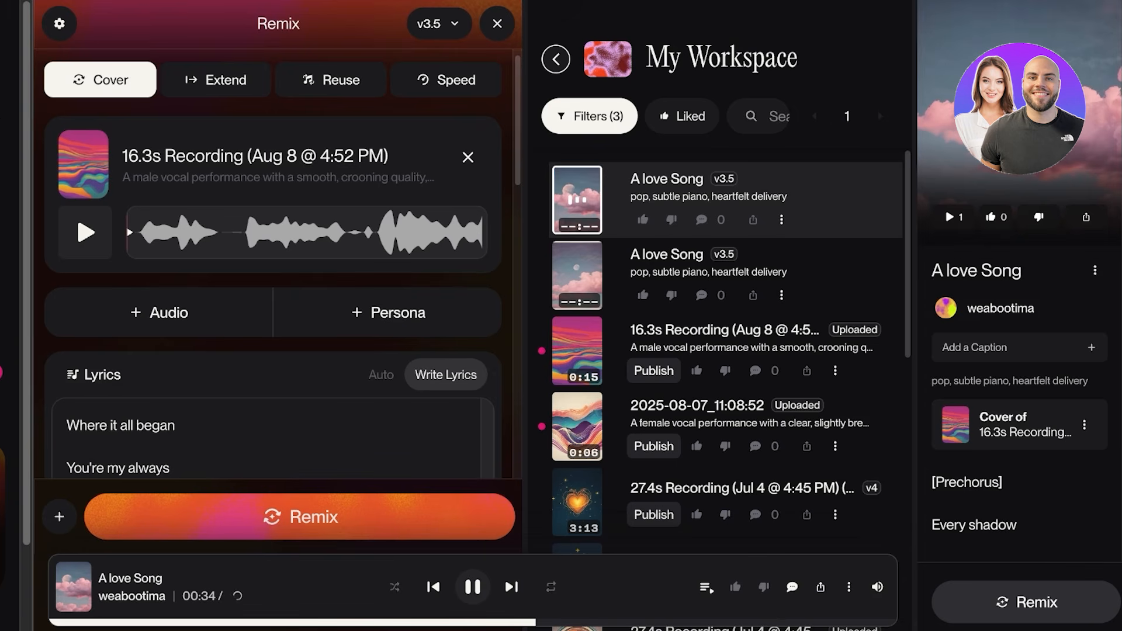
scroll(272, 262, down, 7)
scroll(272, 263, up, 3)
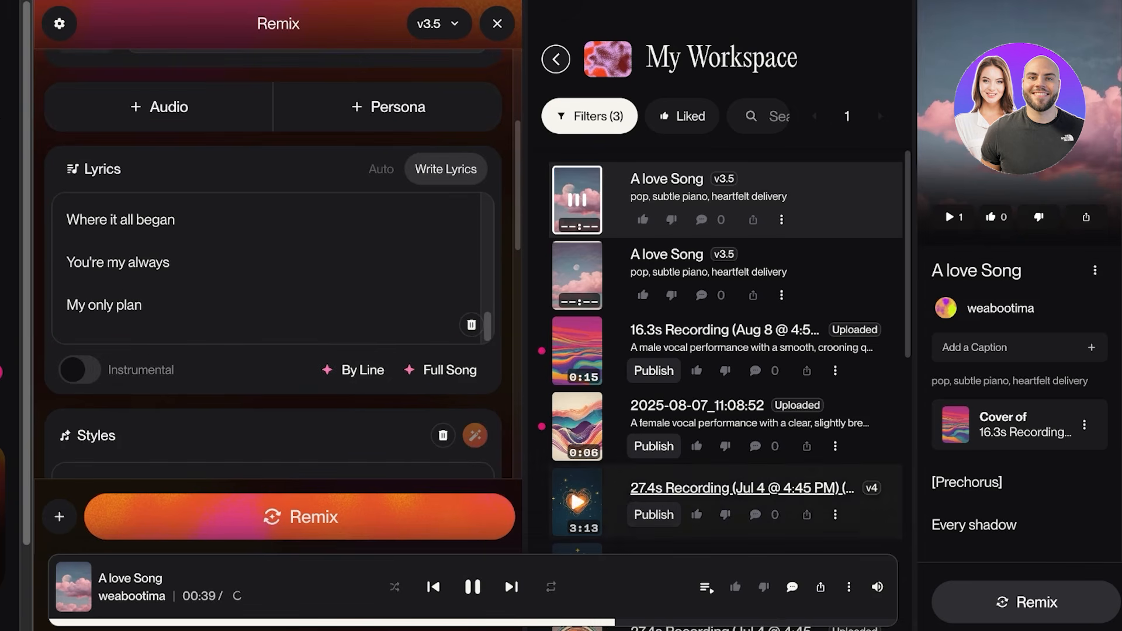
click(472, 586)
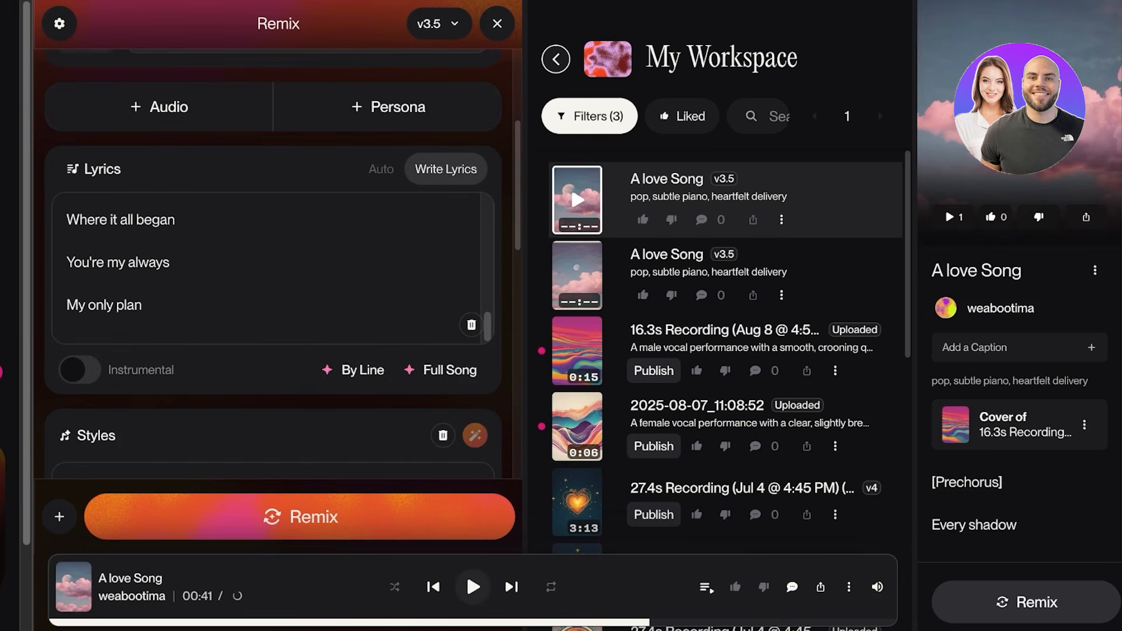
Leave the remix form for the custom song form and check its options for adding audio.
scroll(577, 351, down, 1)
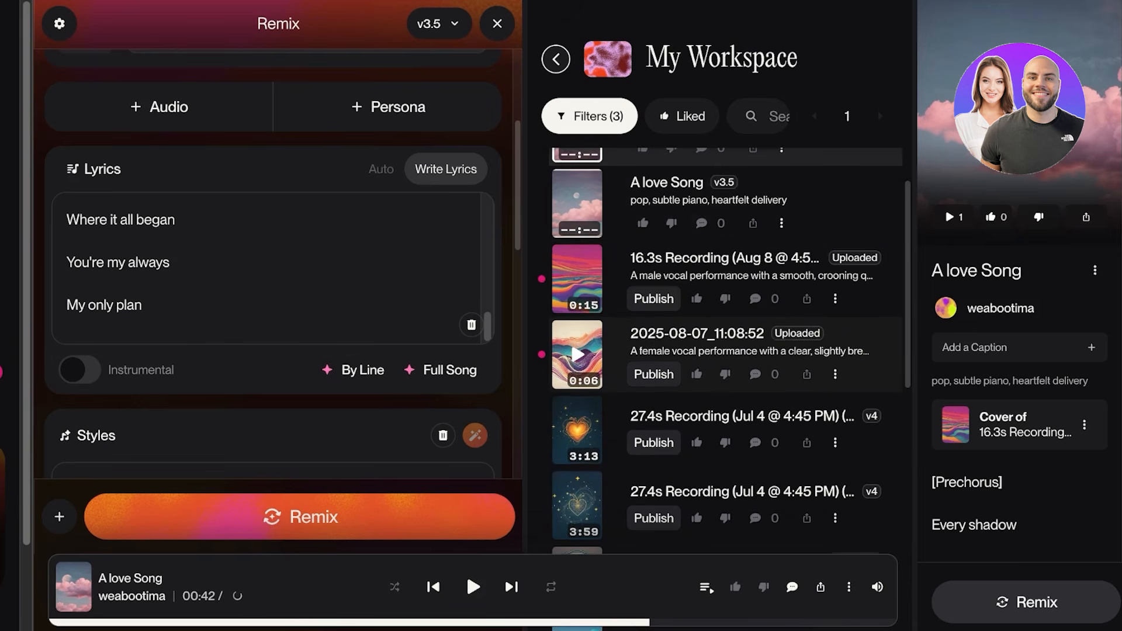
scroll(577, 353, up, 1)
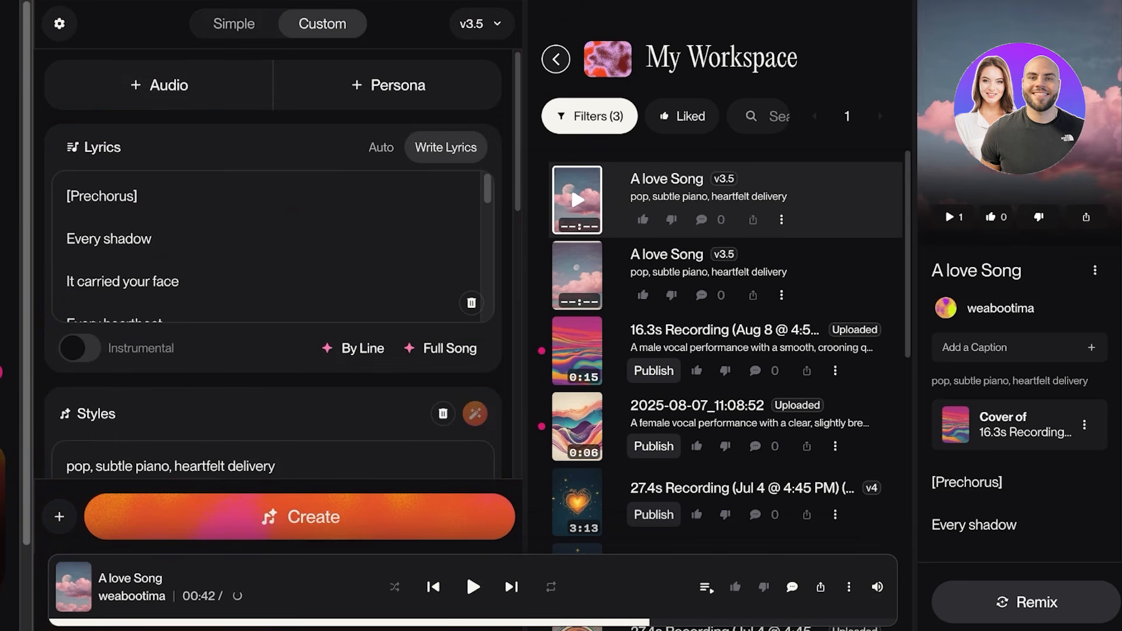
click(159, 85)
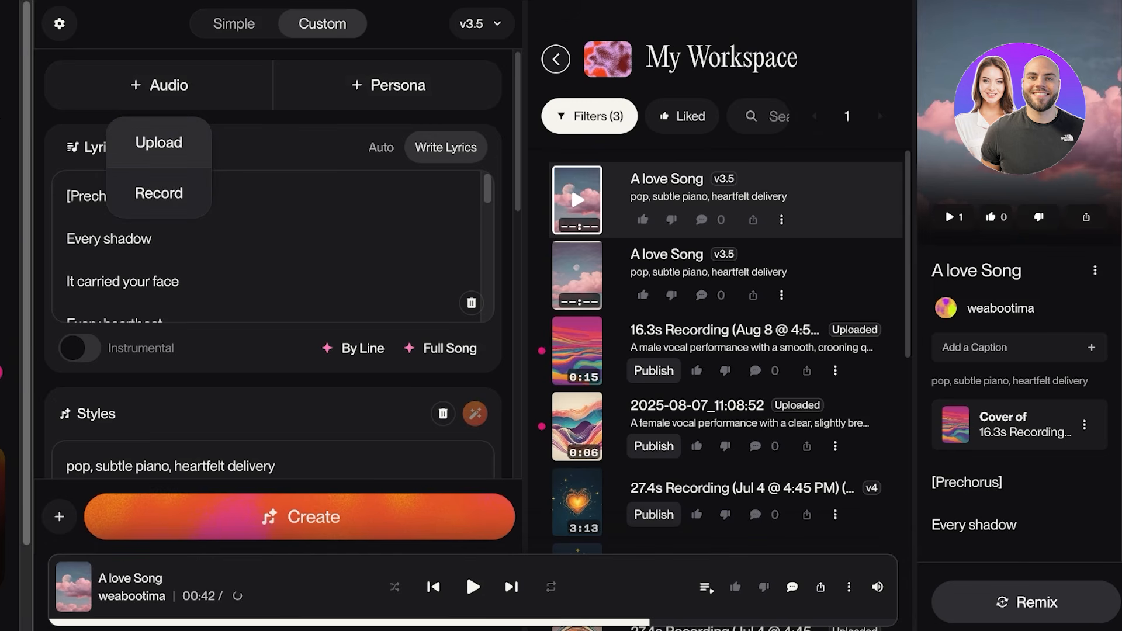
click(67, 196)
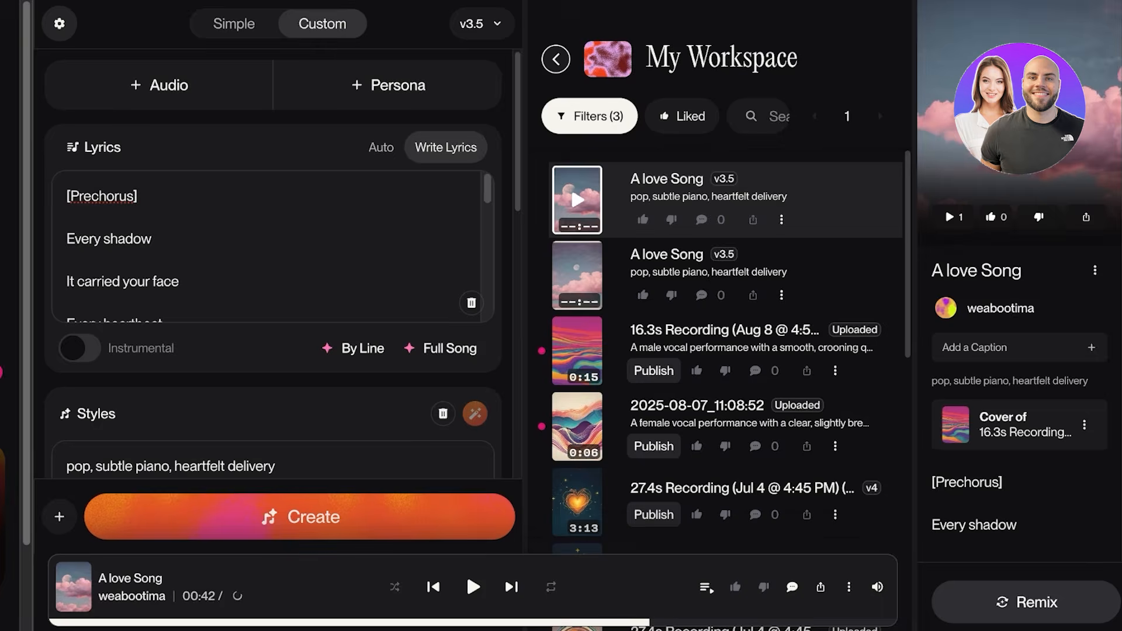
Review the song model versions offered in the settings, including their maximum song lengths.
click(59, 23)
click(370, 135)
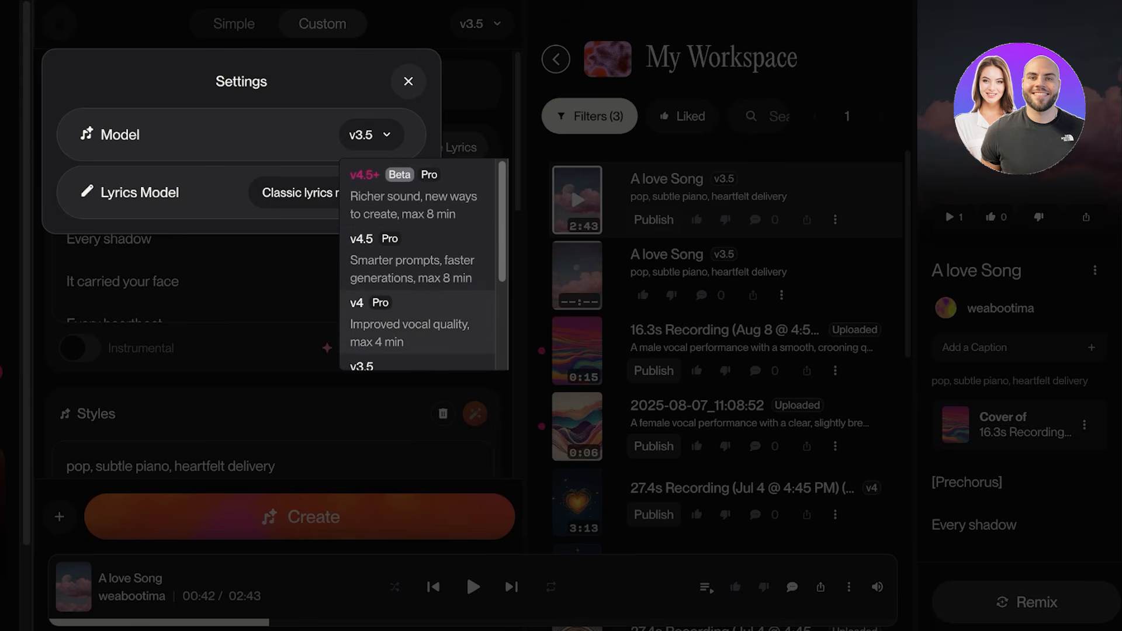
scroll(418, 304, down, 3)
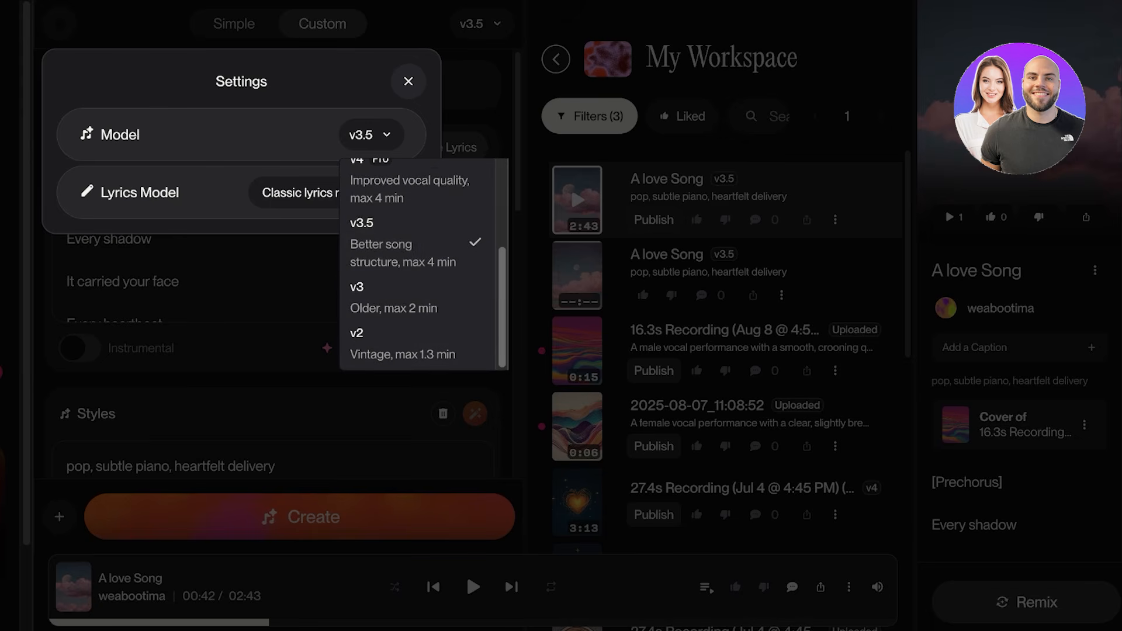
click(409, 81)
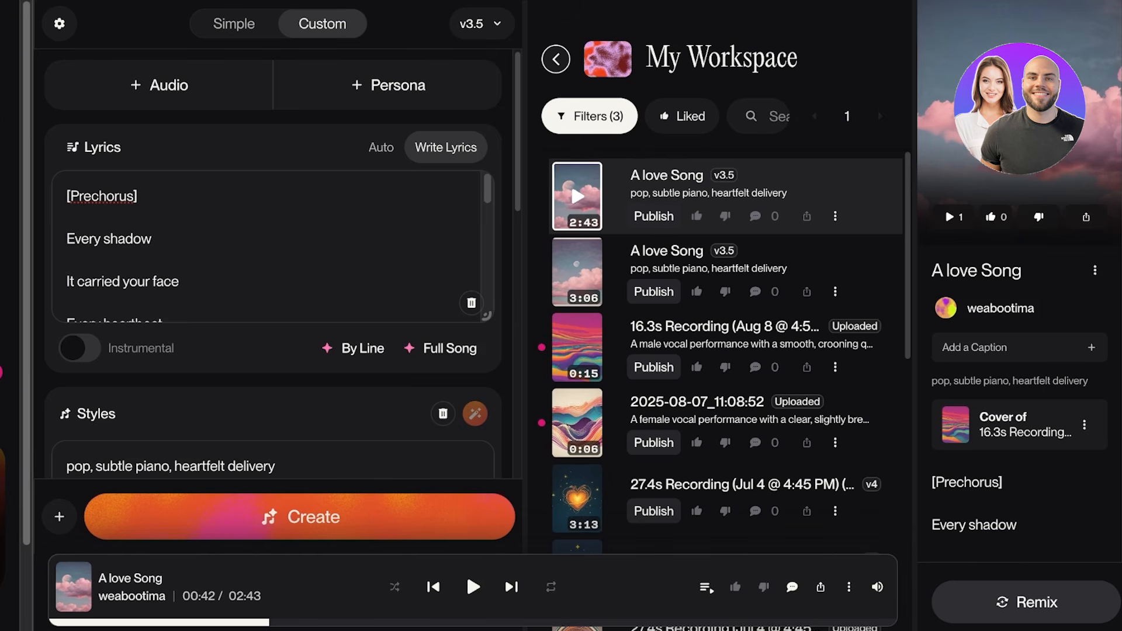
Clear the lyrics and all style tags from the custom song form.
key(ctrl+a)
text([P)
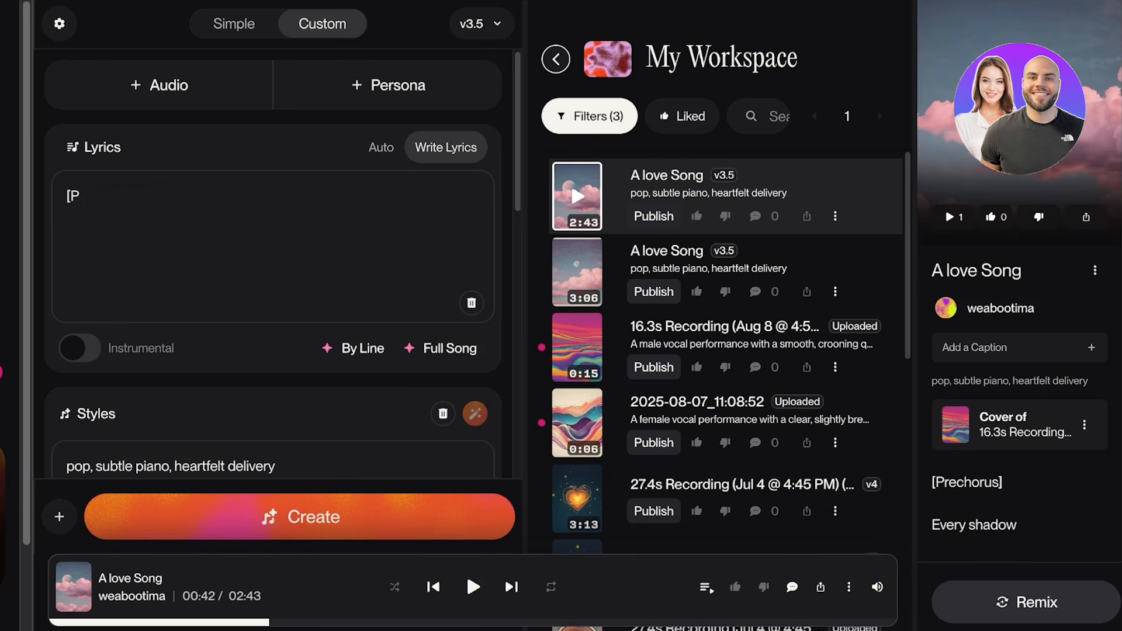
key(BackSpace)
key(BackSpace)
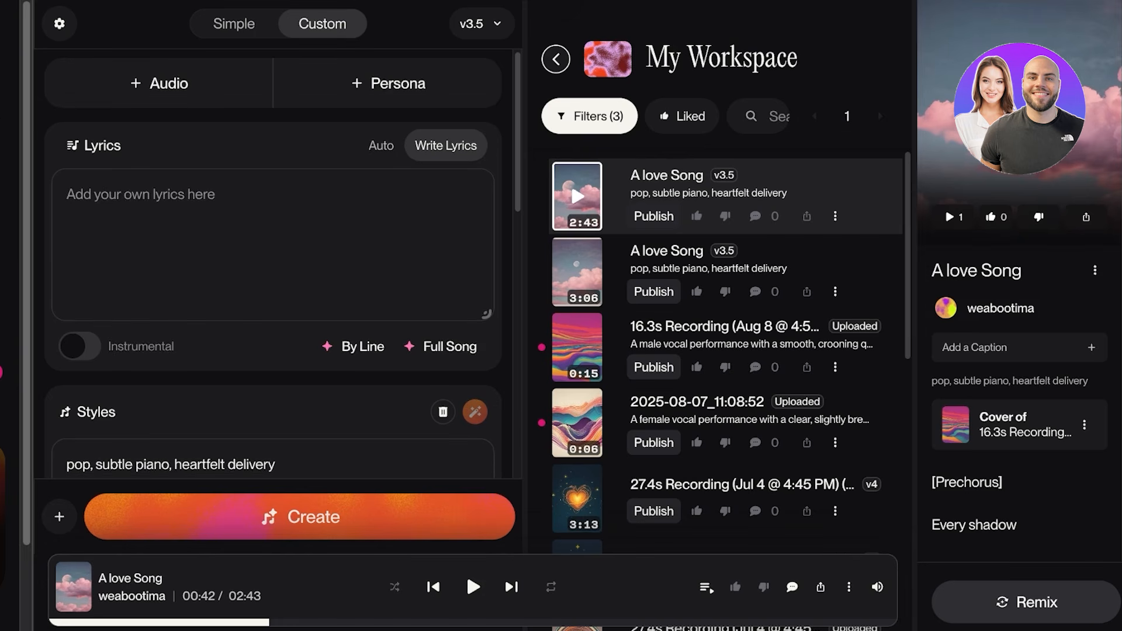
scroll(152, 265, down, 3)
triple_click(152, 265)
key(BackSpace)
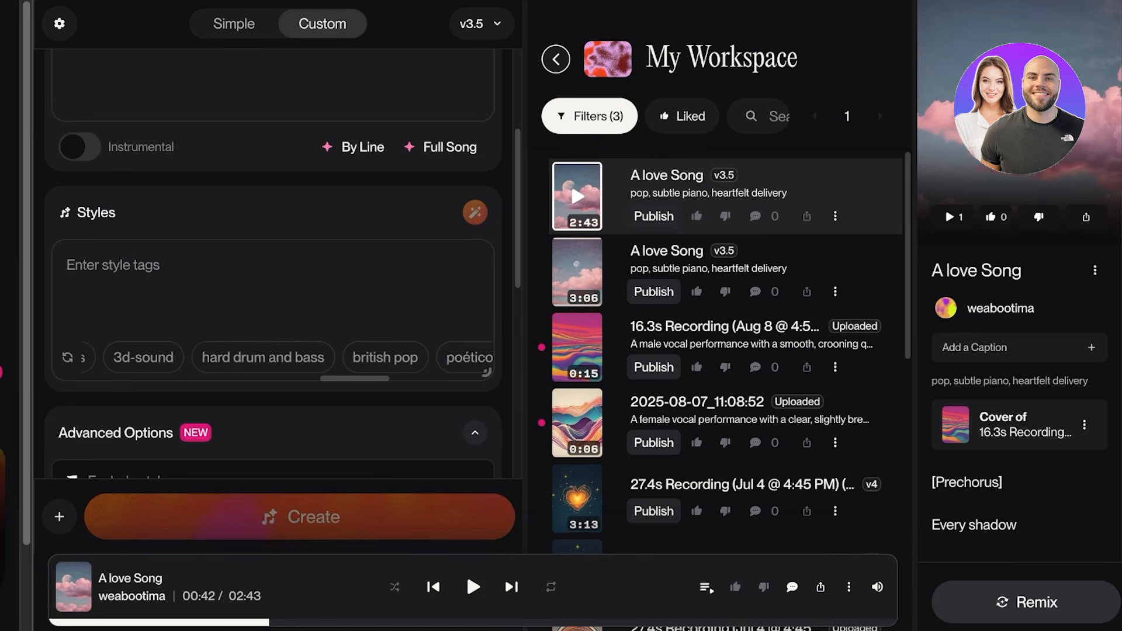
Generate lyrics from the prompt "nursery rhyme" with the Classic lyrics model and use the Twinkle Twirl Dreams version.
scroll(273, 263, up, 3)
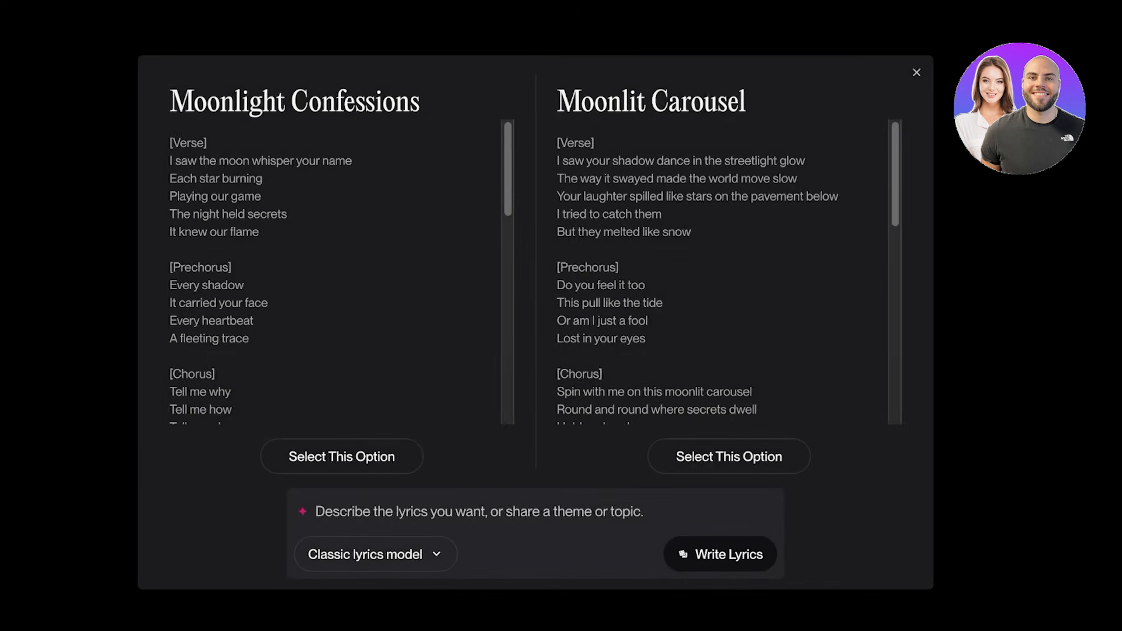
text(mursery rhyme)
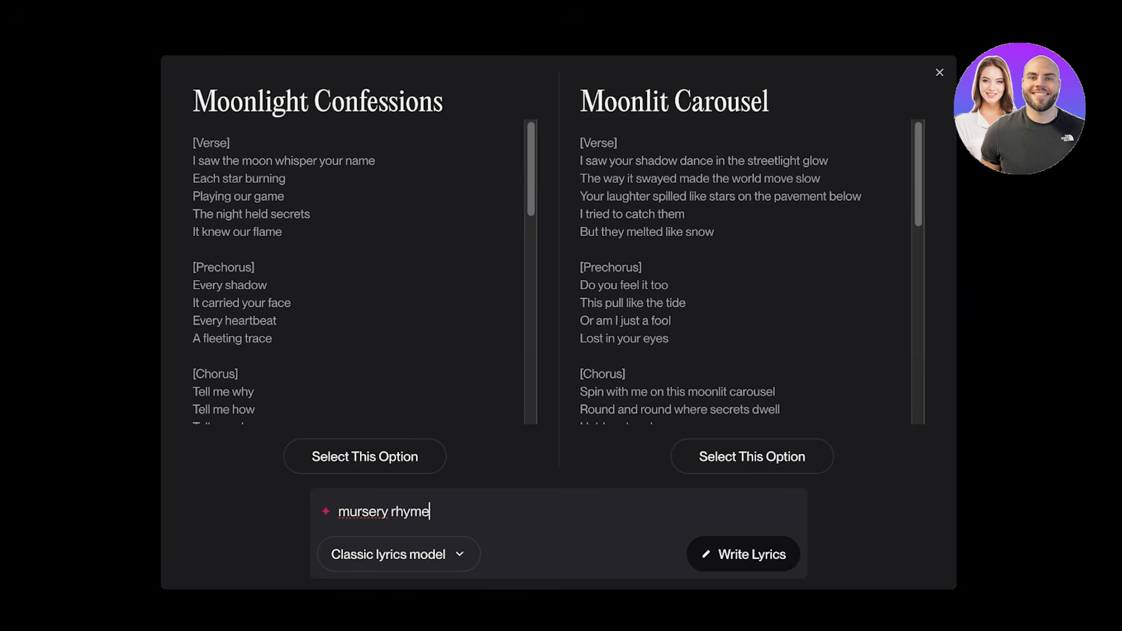
click(350, 511)
key(BackSpace)
text(n)
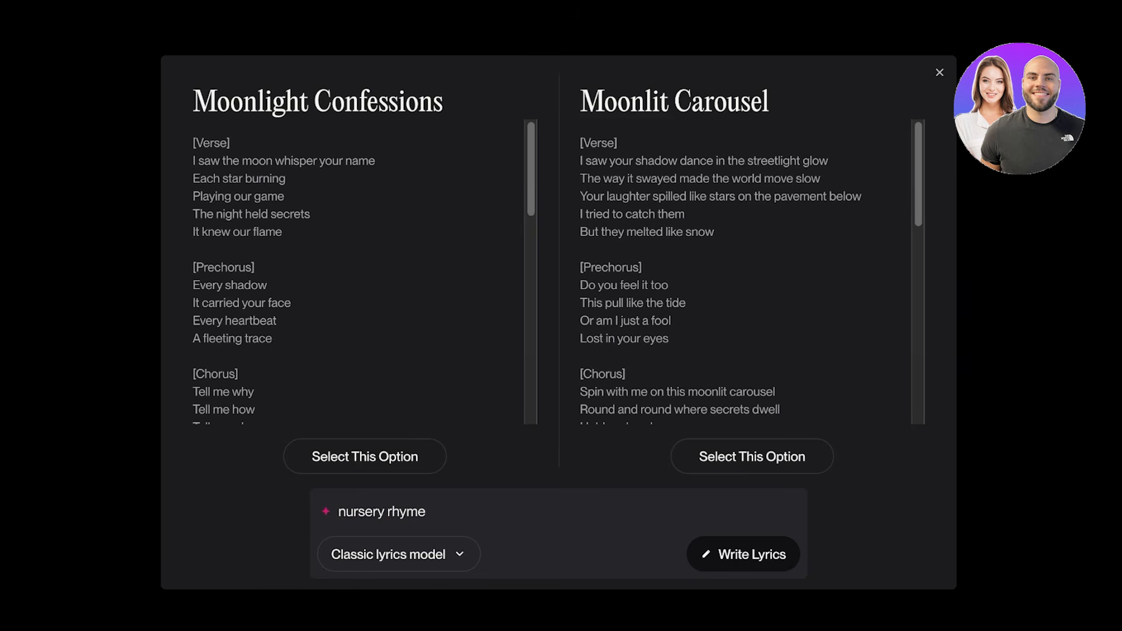
key(Return)
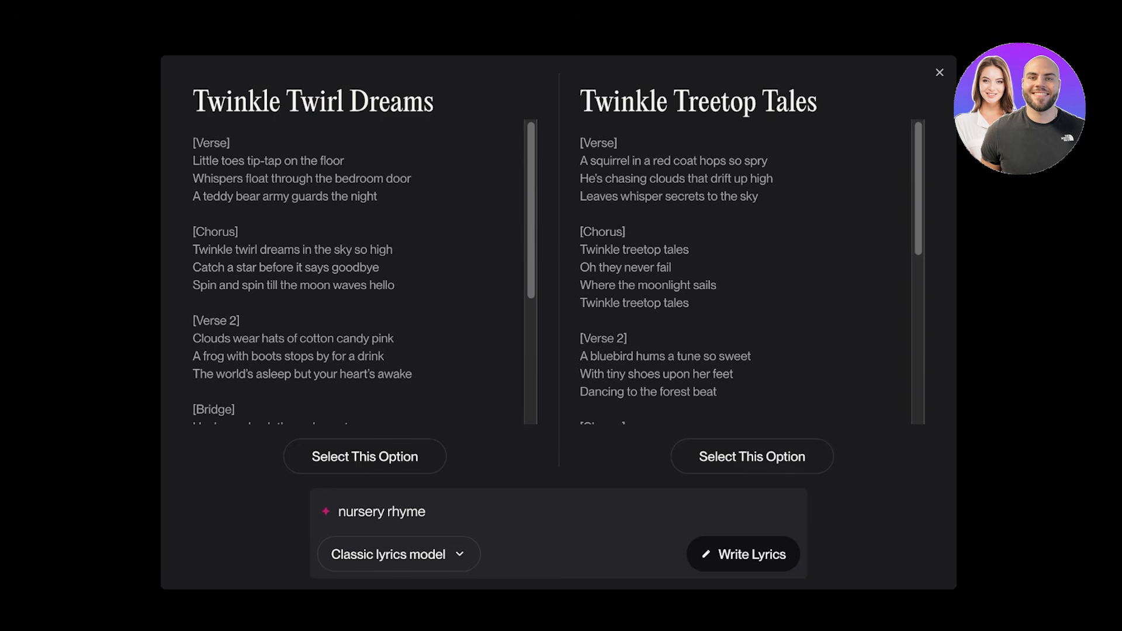
scroll(359, 271, down, 3)
click(365, 456)
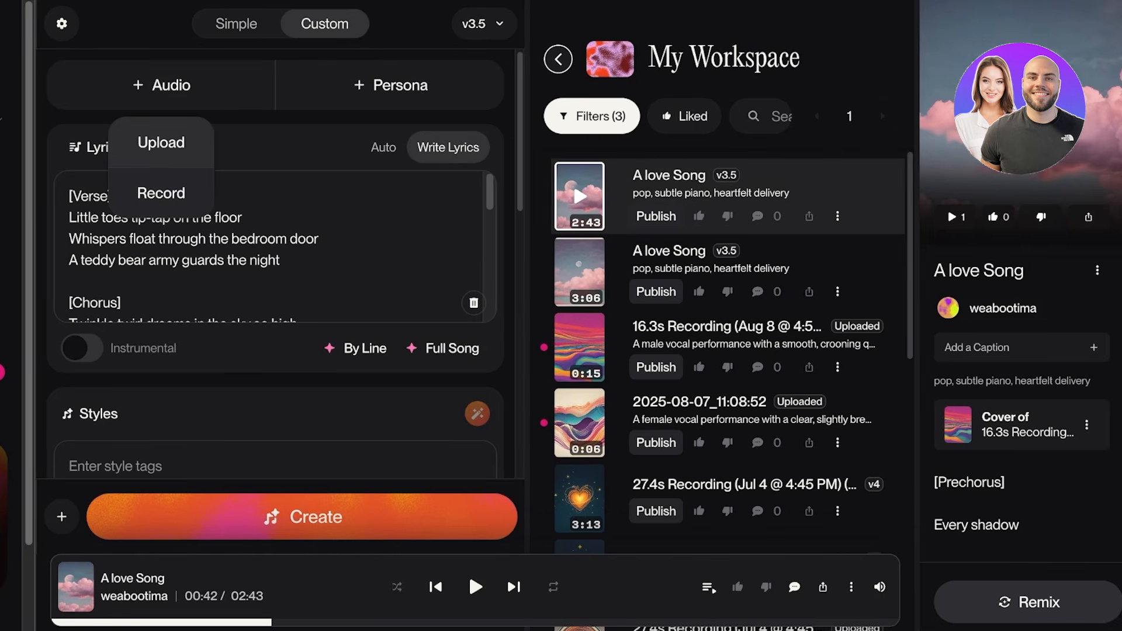
Record a new vocal clip of about 5 seconds as audio for the song, save it and continue.
click(161, 142)
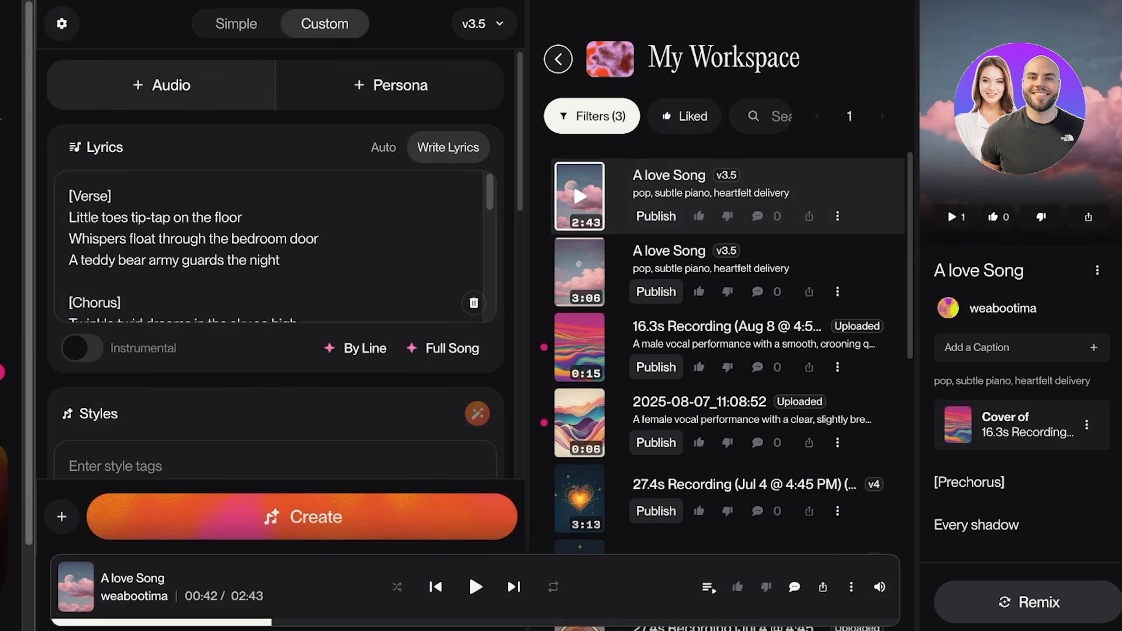
click(163, 85)
click(161, 193)
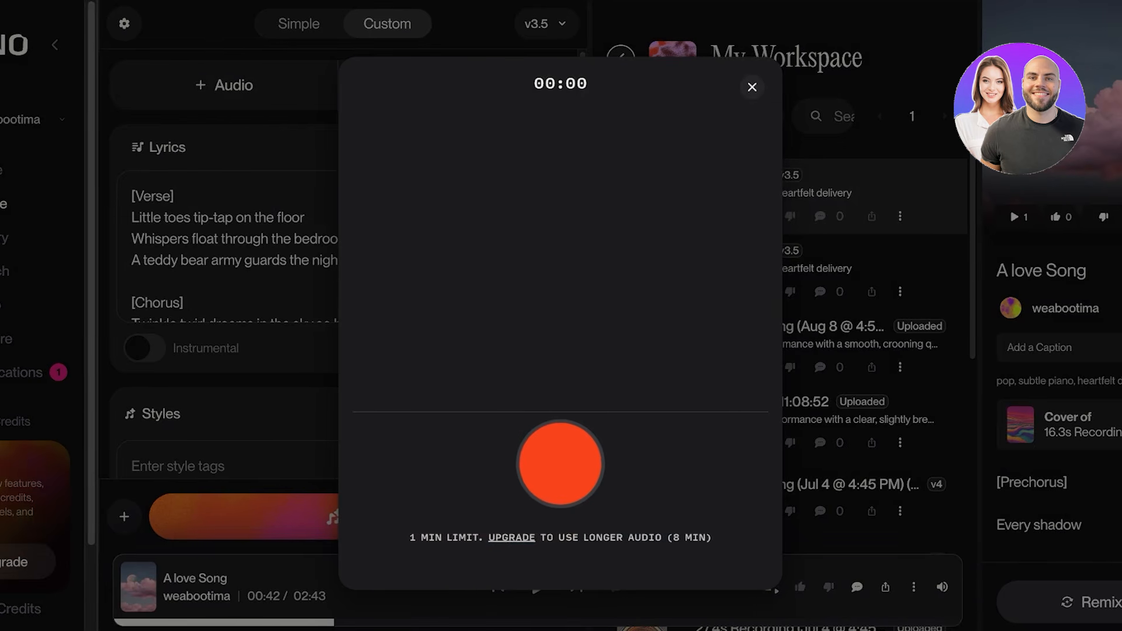
click(560, 464)
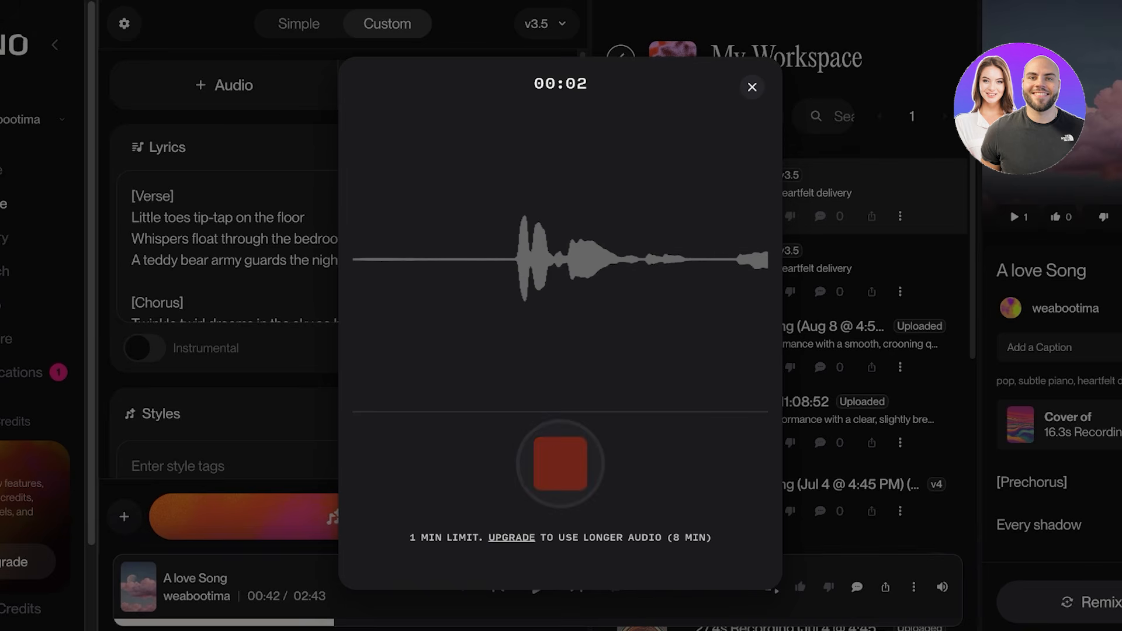
click(559, 463)
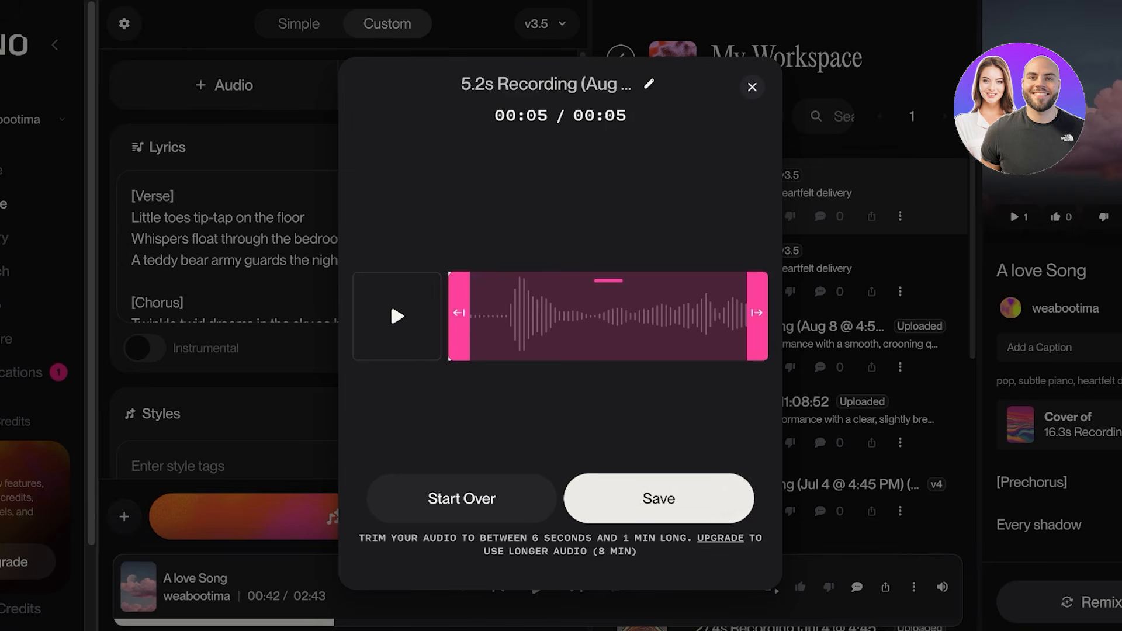
click(658, 498)
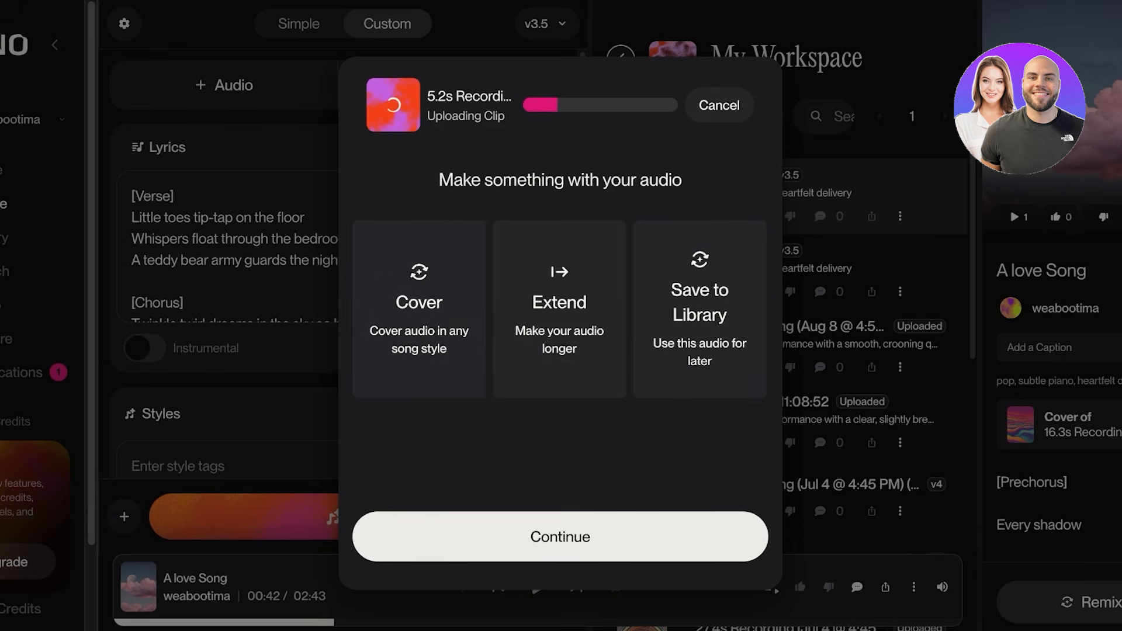
click(559, 537)
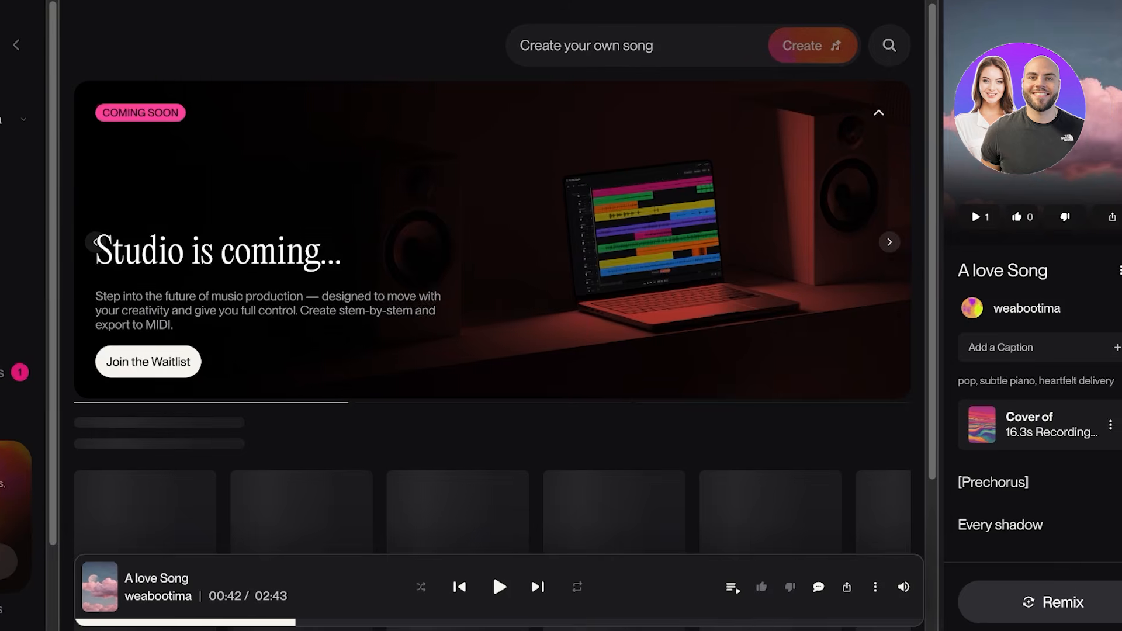
Look through the home page's recommended songs, suggested creators and new songs.
scroll(835, 465, down, 7)
scroll(602, 292, up, 3)
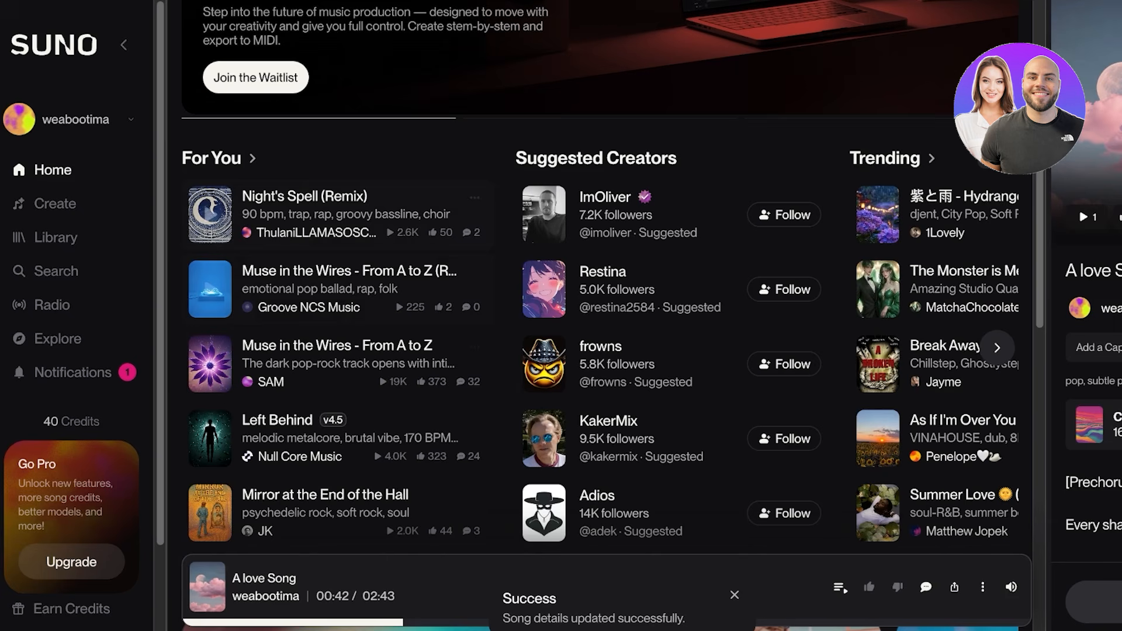
scroll(601, 328, down, 8)
scroll(601, 292, down, 4)
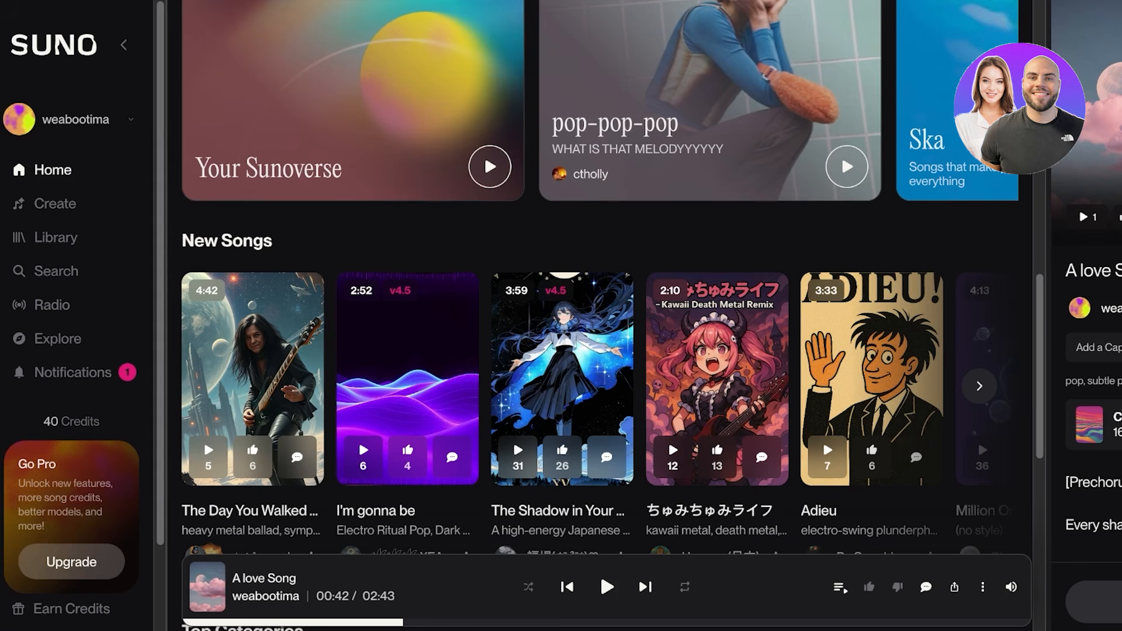
Open the subscription plans and compare the monthly prices and features of the Free, Pro and Premier plans.
click(71, 561)
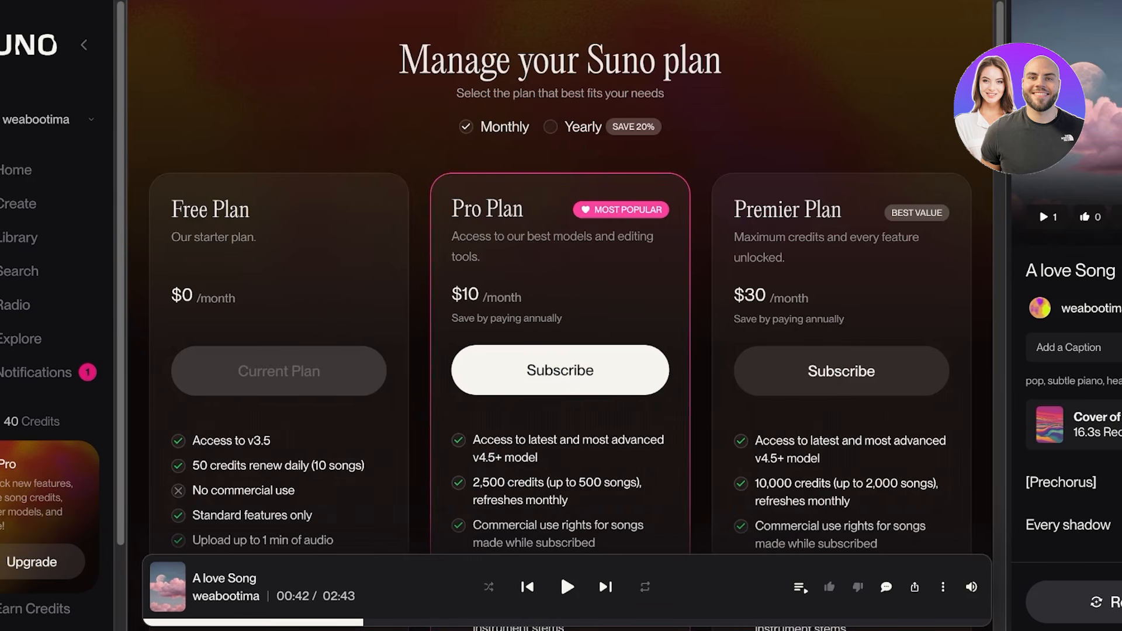
scroll(577, 316, down, 1)
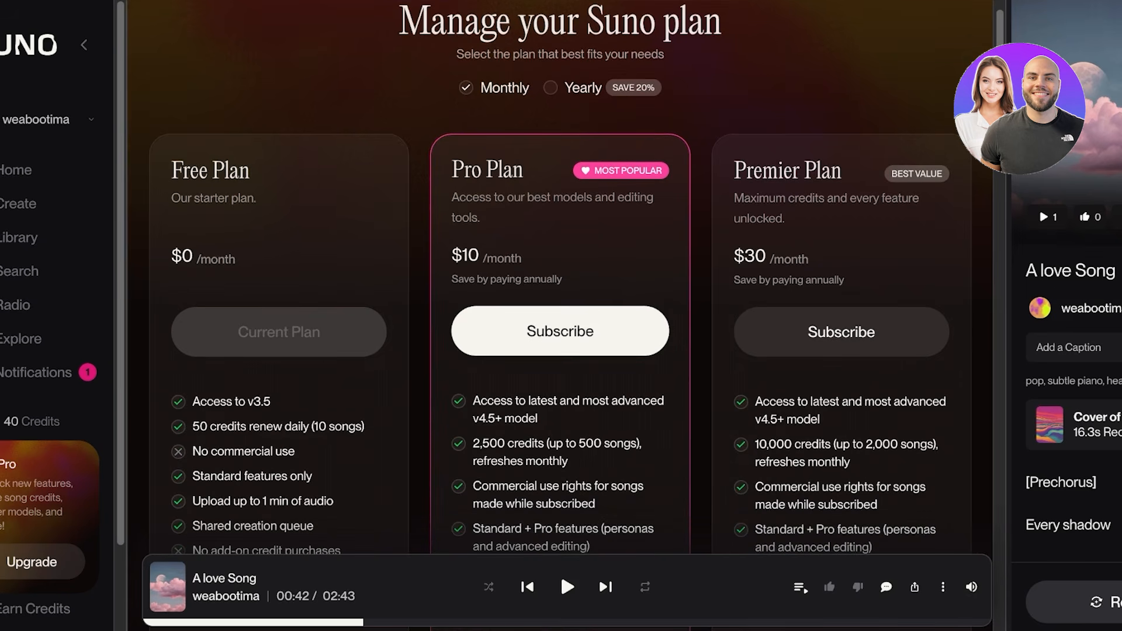
scroll(577, 315, down, 2)
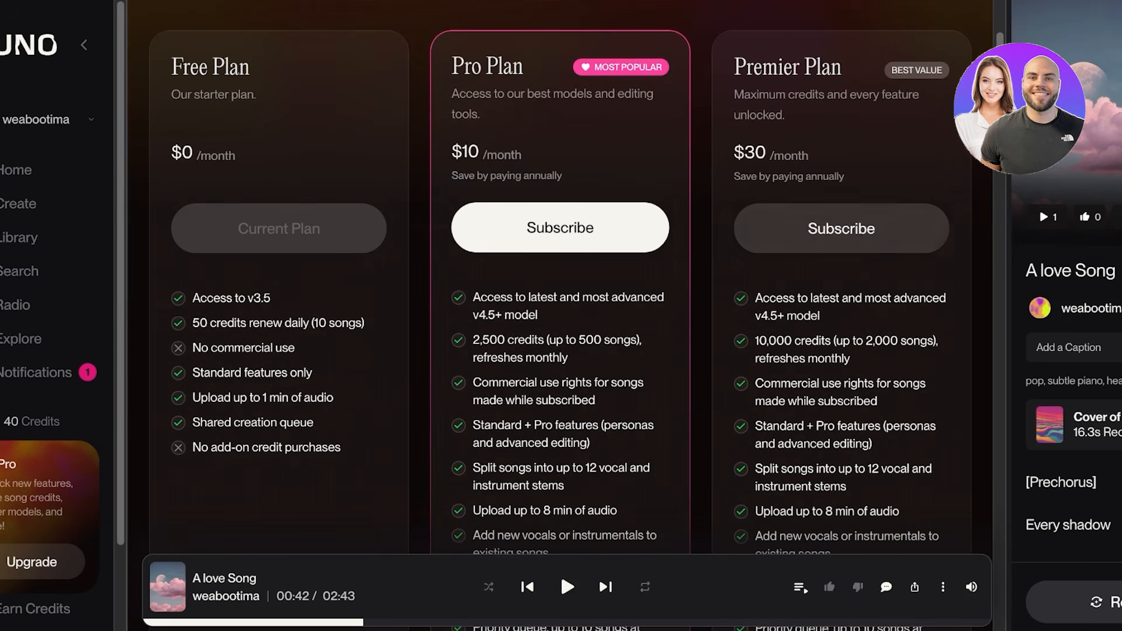
scroll(559, 315, up, 1)
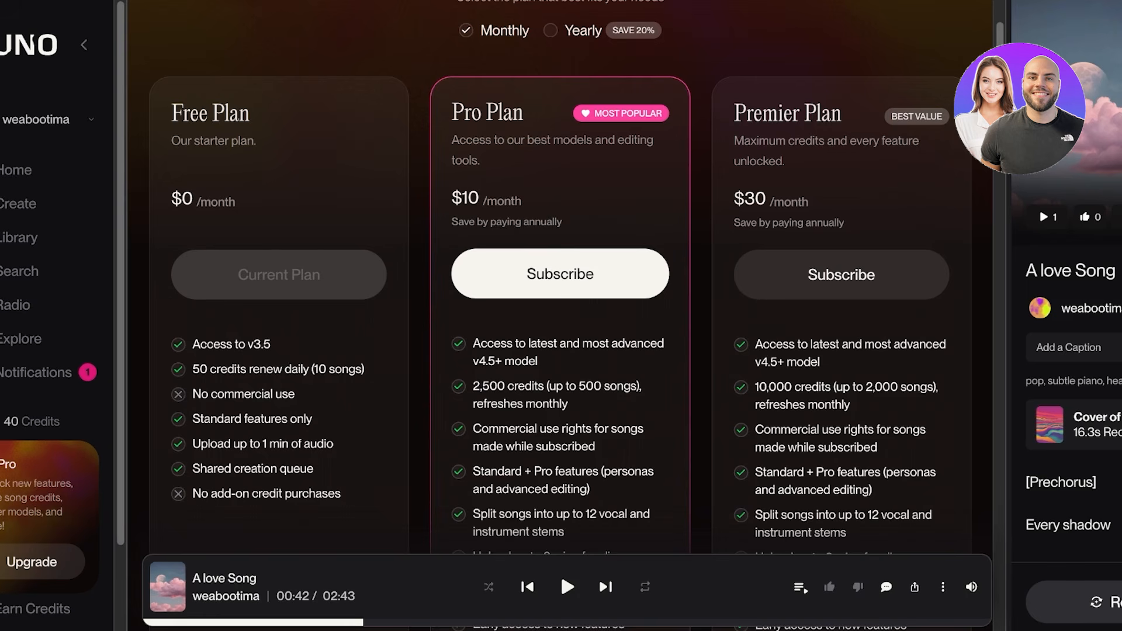
scroll(560, 570, down, 3)
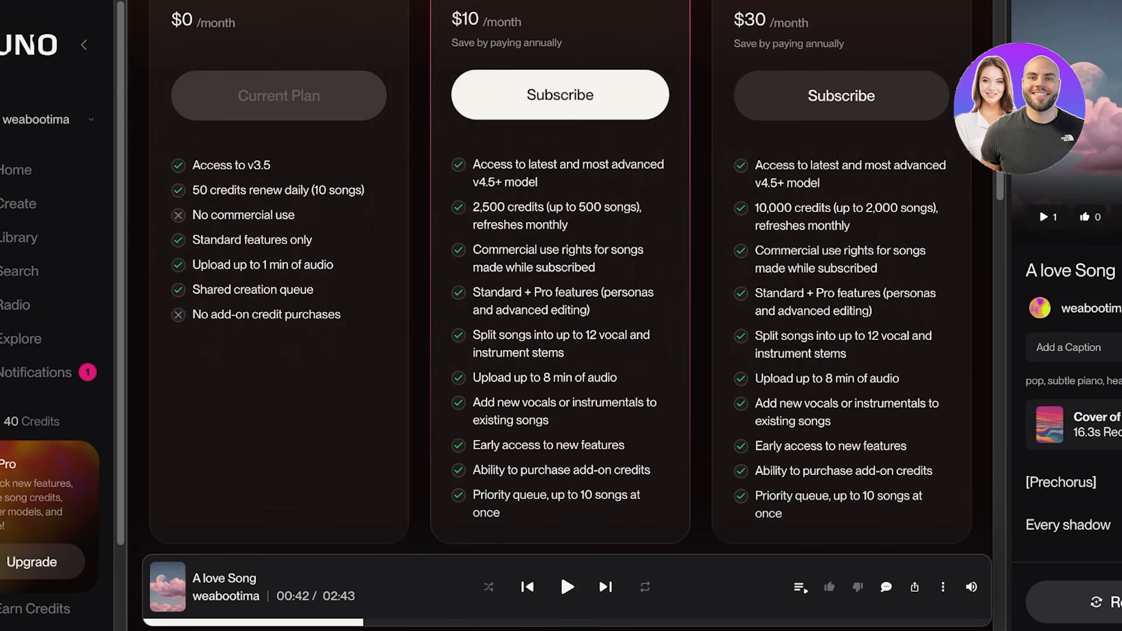
scroll(560, 570, down, 1)
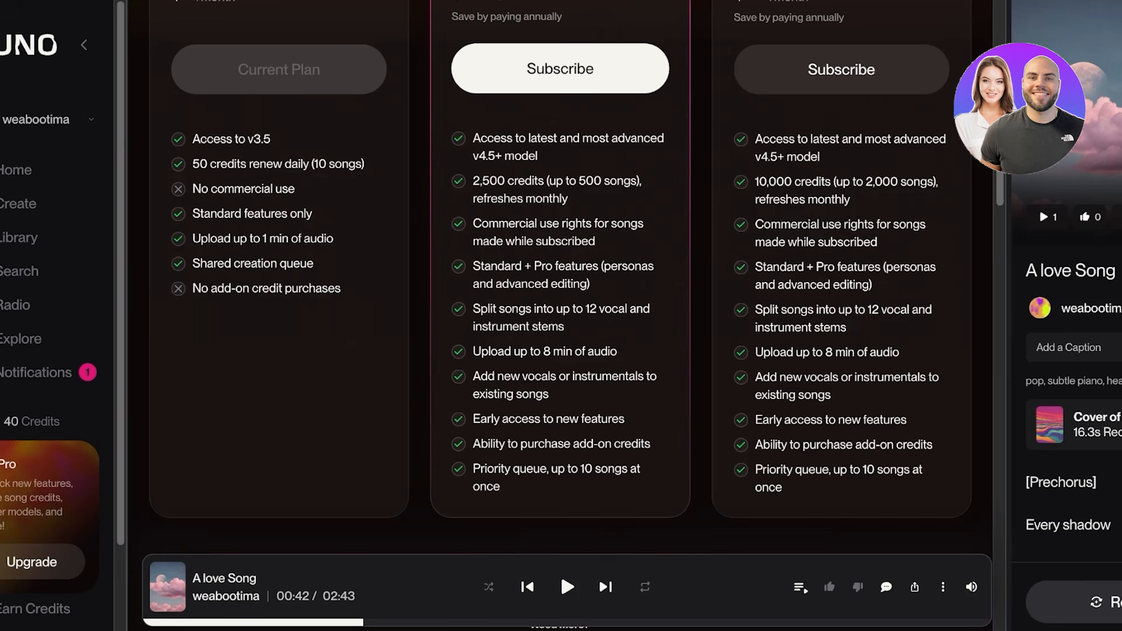
scroll(559, 570, up, 3)
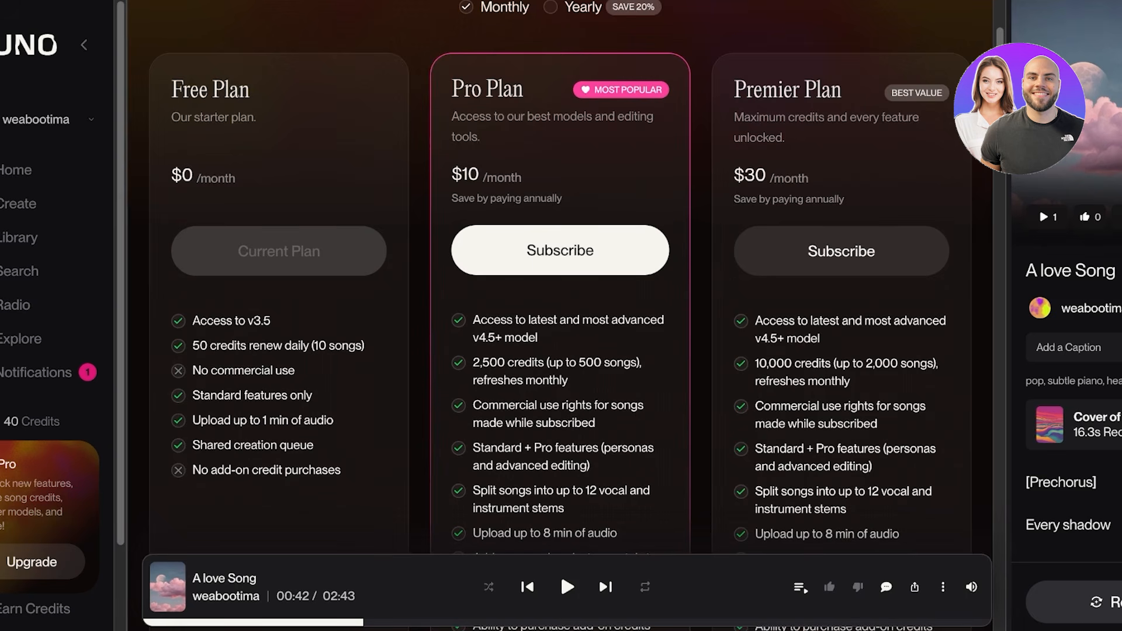
scroll(560, 570, down, 1)
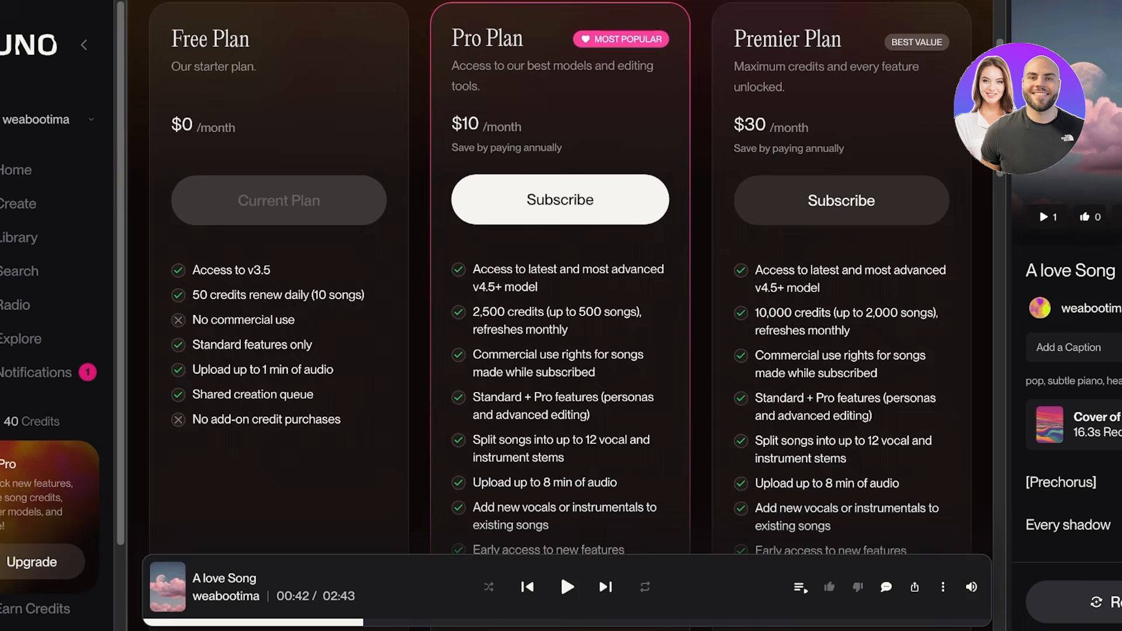
scroll(560, 570, down, 1)
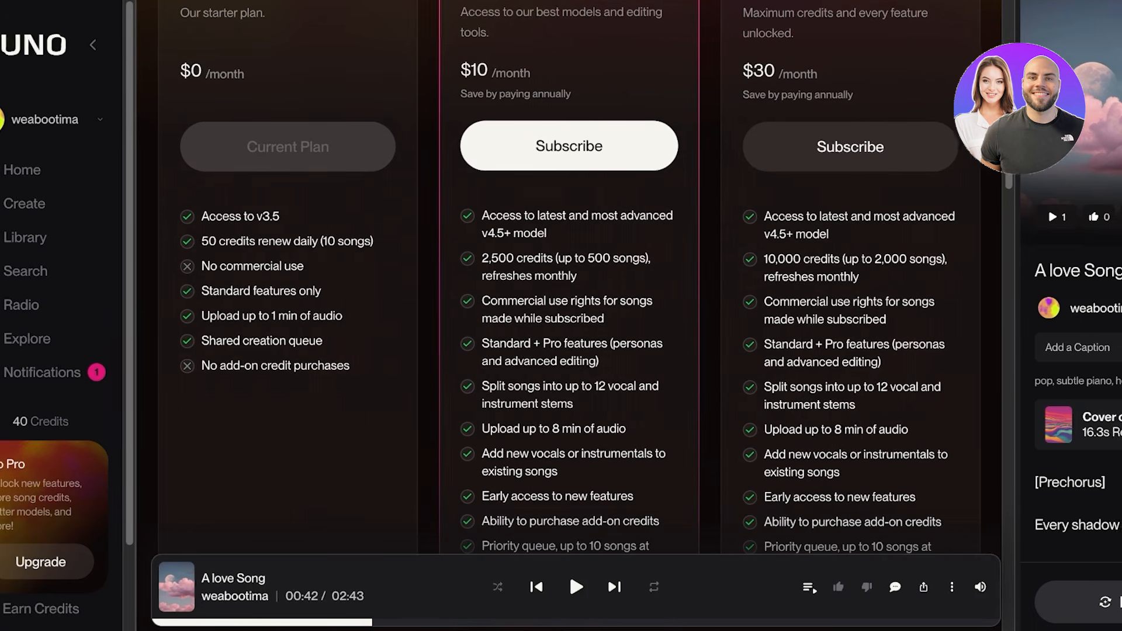
scroll(605, 570, down, 1)
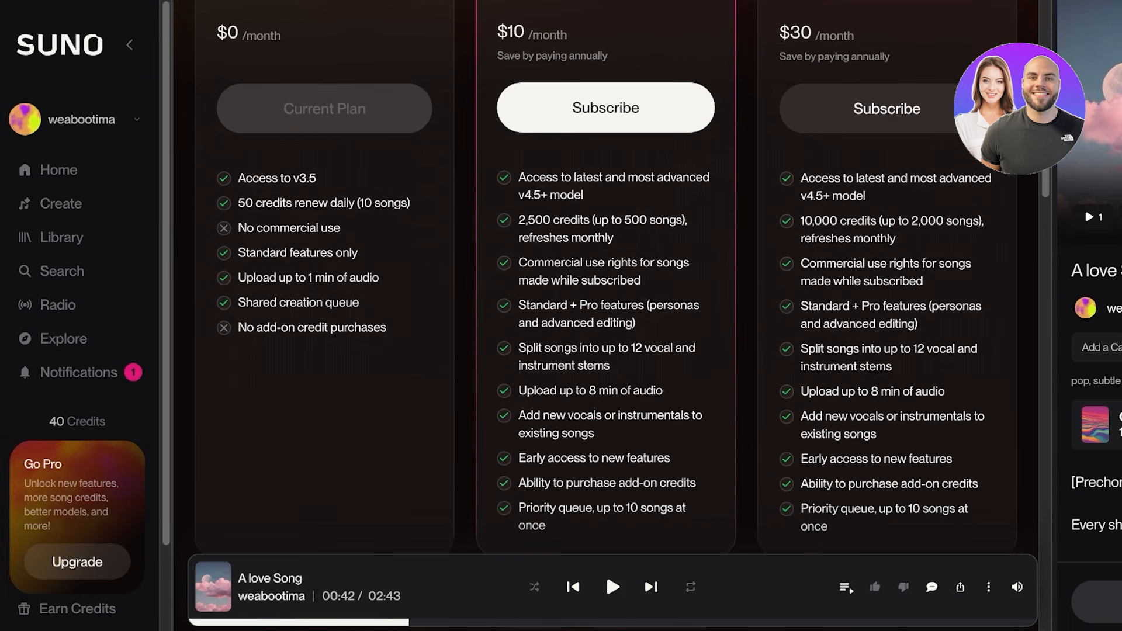